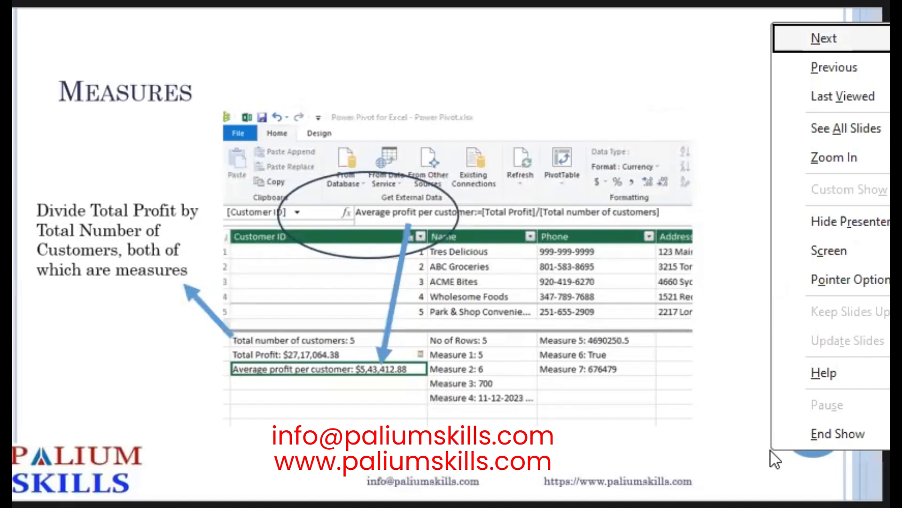
key("Down")
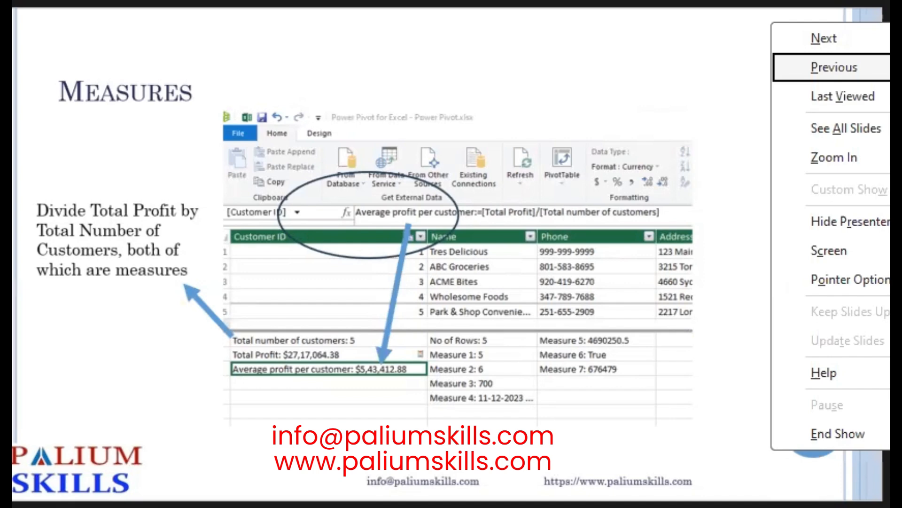
right_click(44, 200)
key("Escape")
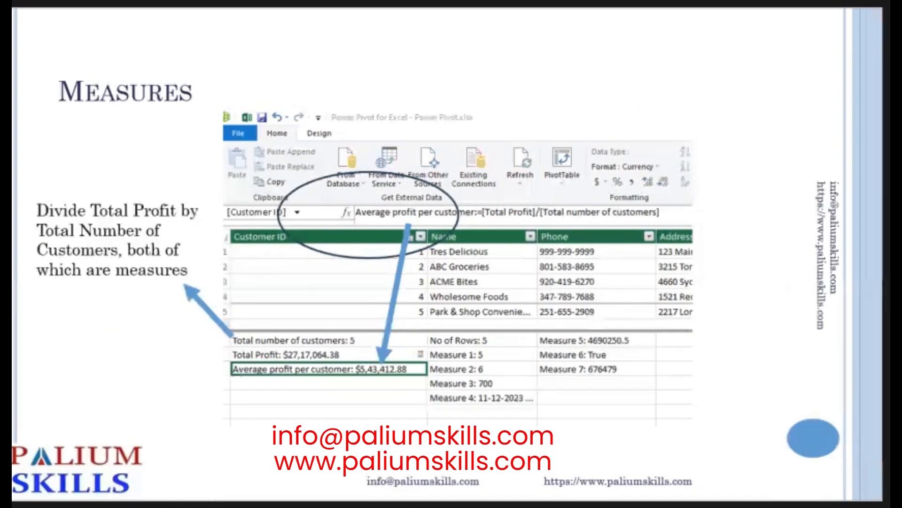
right_click(27, 200)
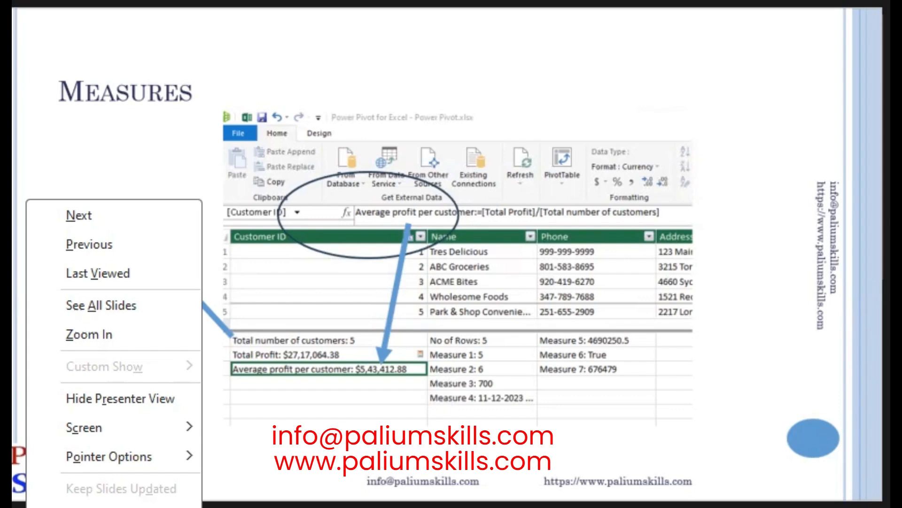
key("Escape")
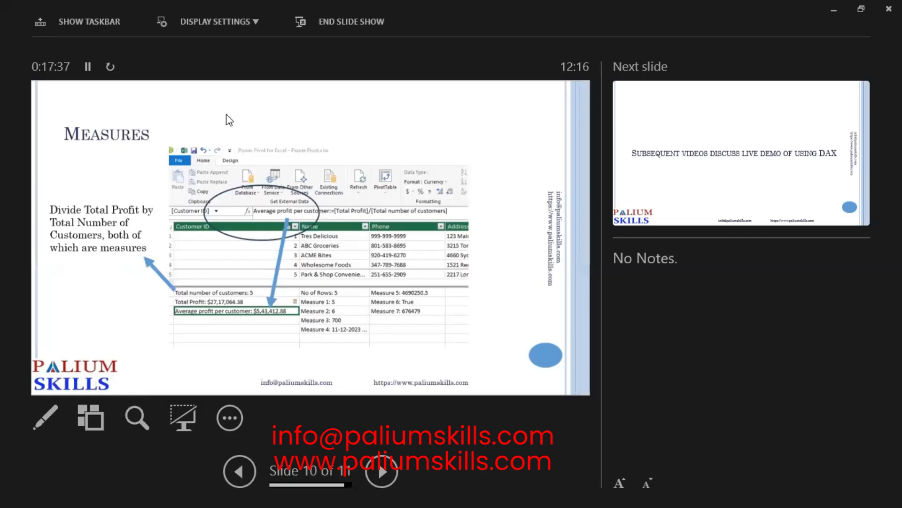
right_click(228, 121)
key("Escape")
key("Left")
key("Left")
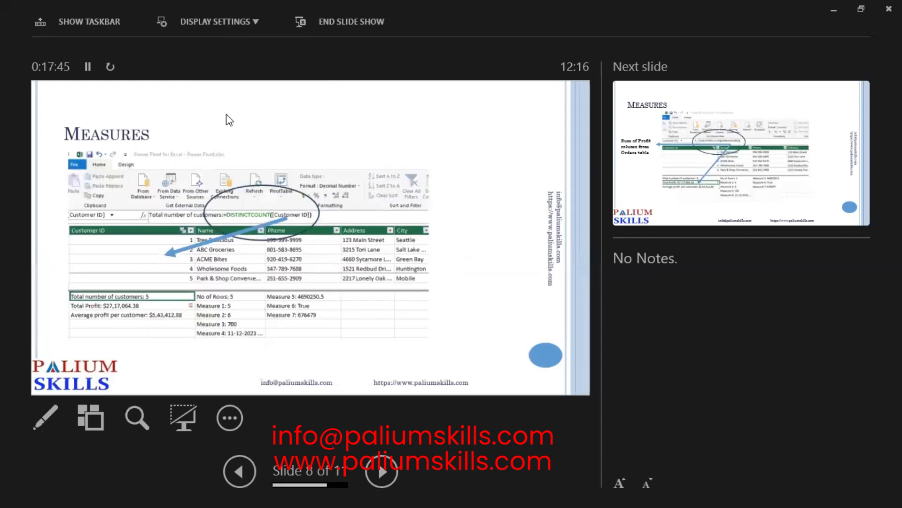
Step: End the slide show, switch to the untitled Power BI Desktop report and open its table view
key("Escape")
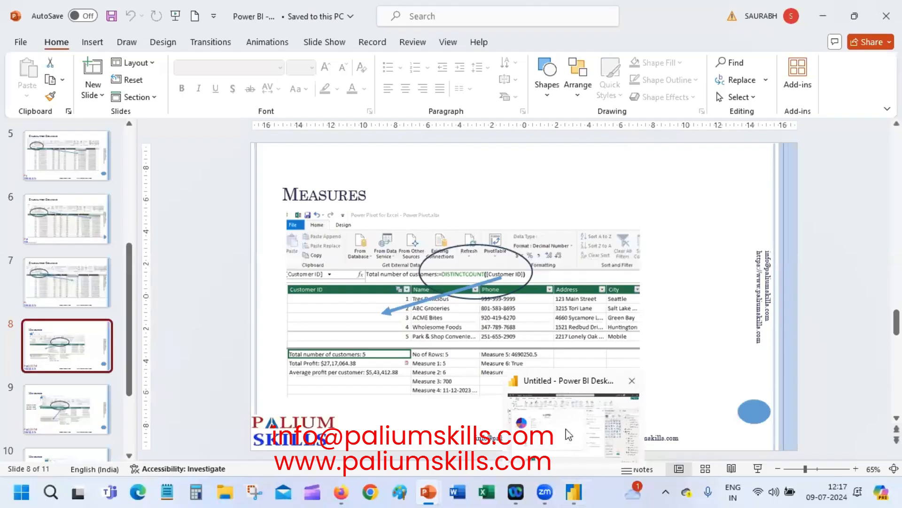
left_click(570, 435)
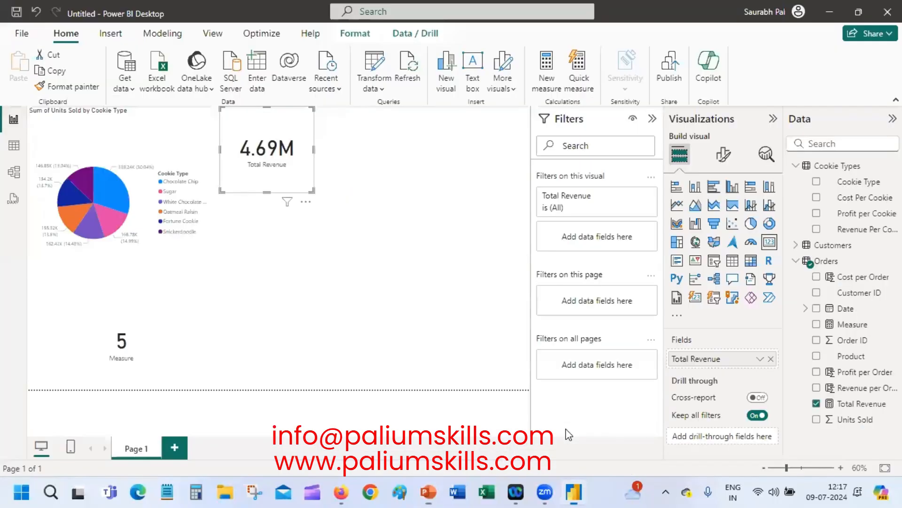
left_click(429, 321)
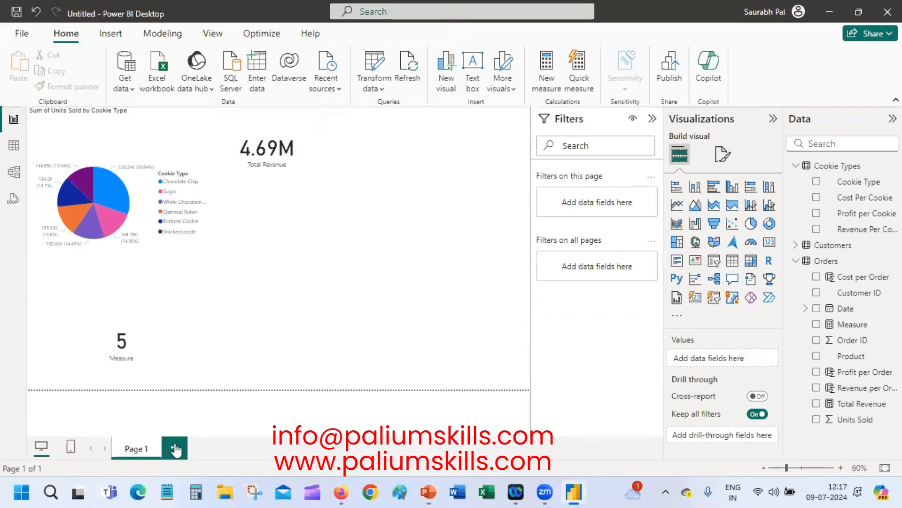
left_click(14, 146)
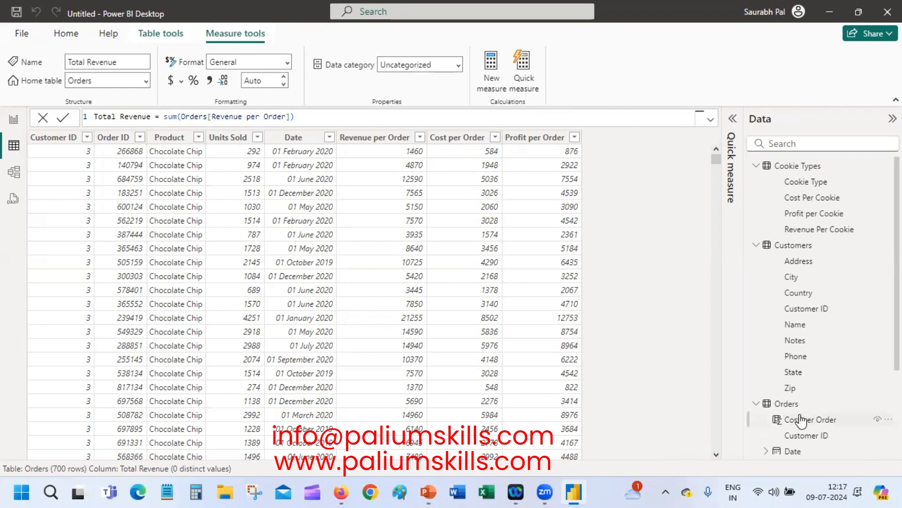
Step: Look through the fields of the Customers and Cookie Types tables and leave both collapsed, with only Orders expanded
left_click(757, 165)
left_click(756, 182)
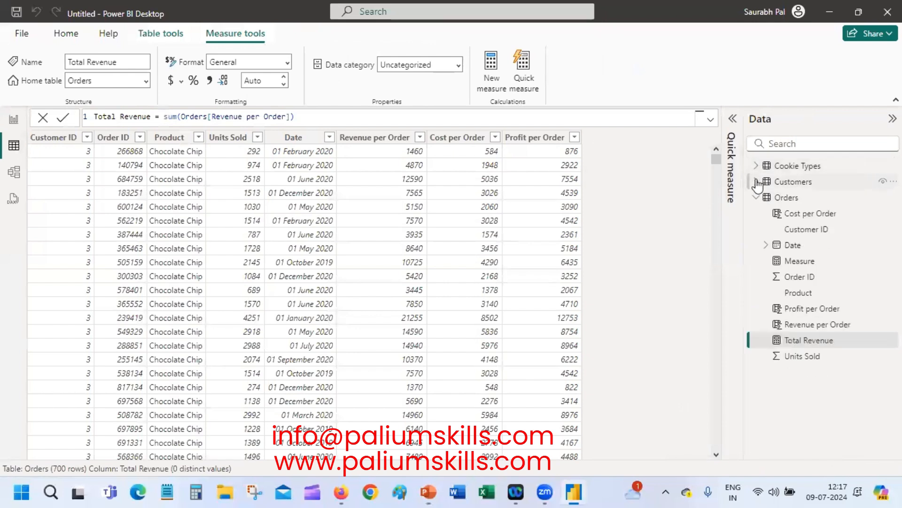
left_click(776, 349)
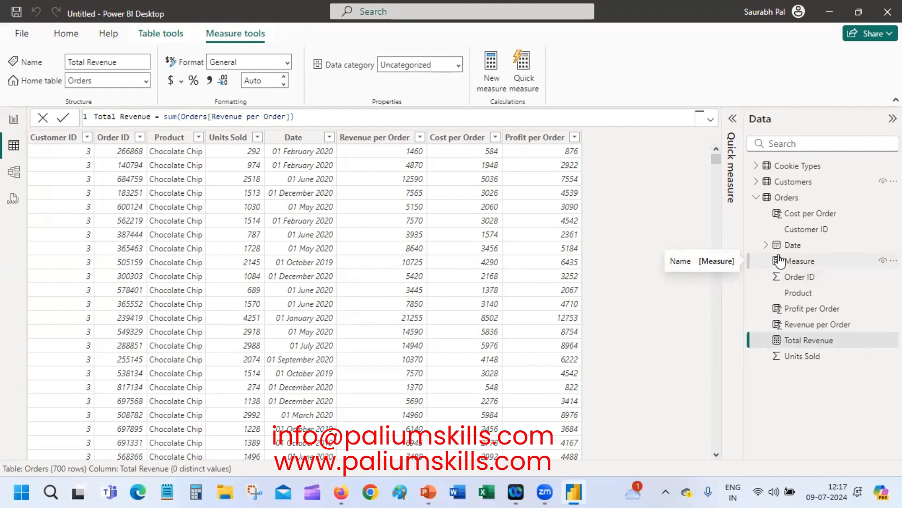
left_click(757, 182)
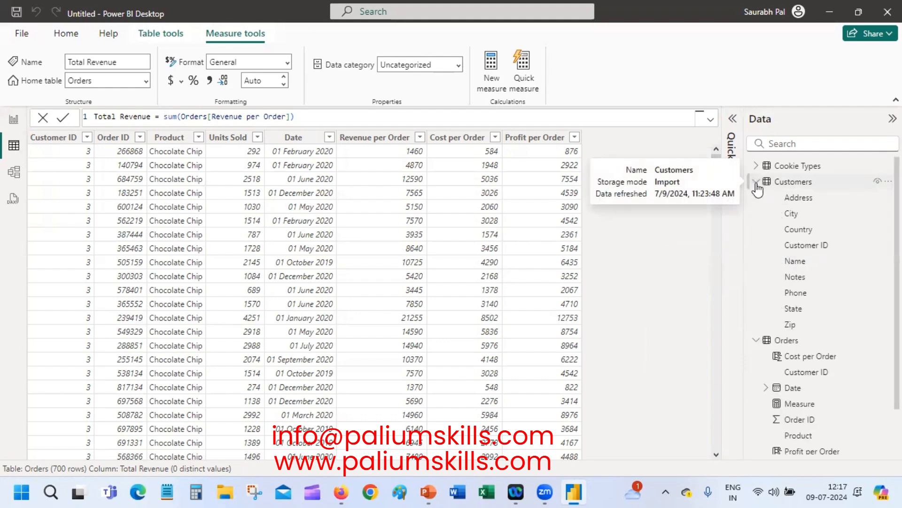
left_click(756, 182)
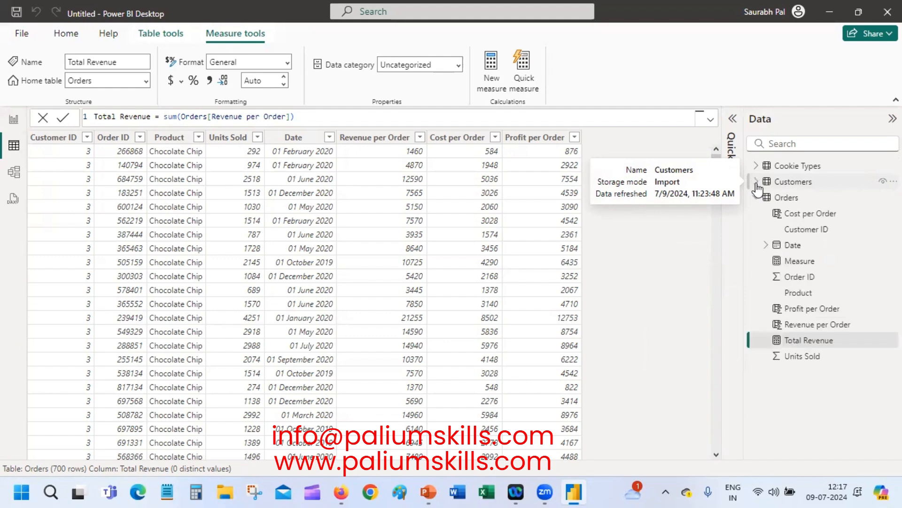
left_click(758, 165)
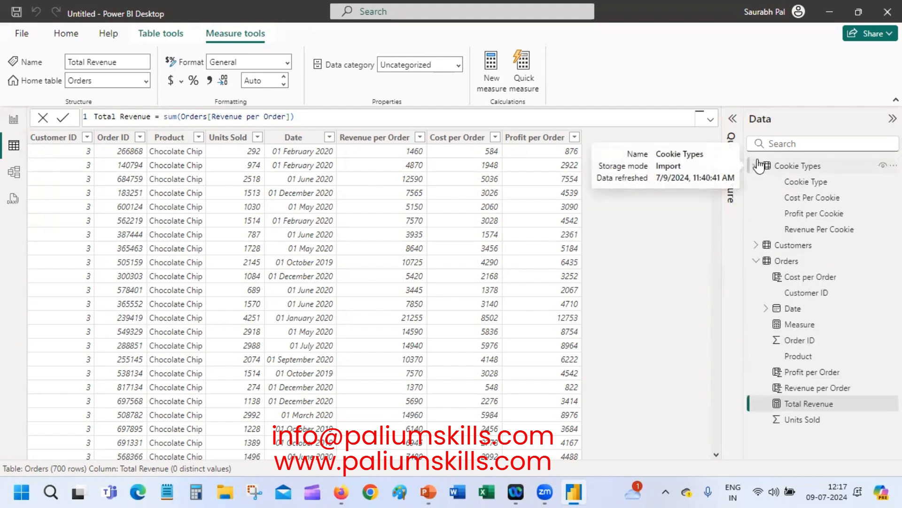
left_click(758, 165)
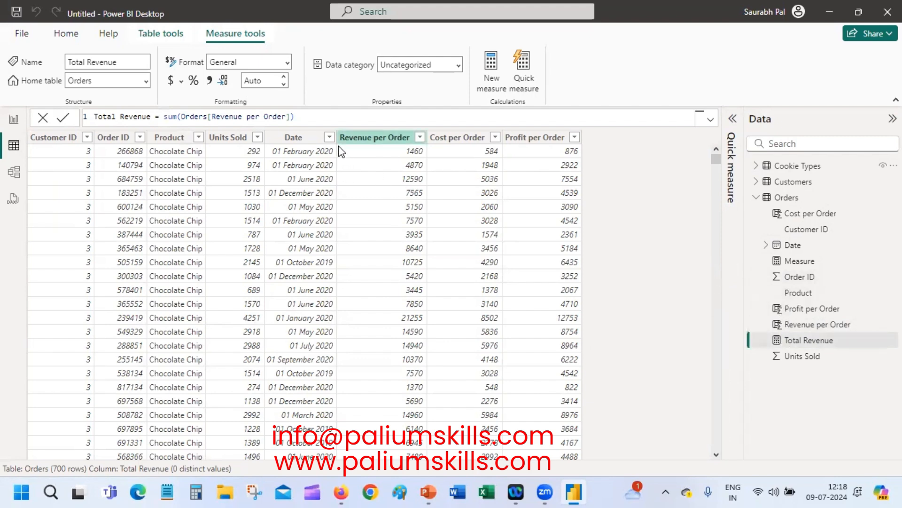
Step: Add a calculated column to the Orders table with the formula today()
left_click(160, 33)
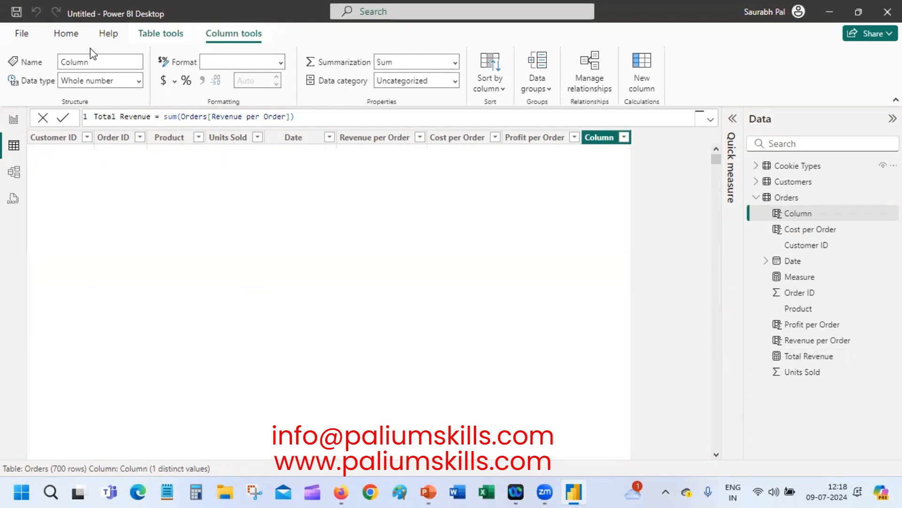
double_click(154, 121)
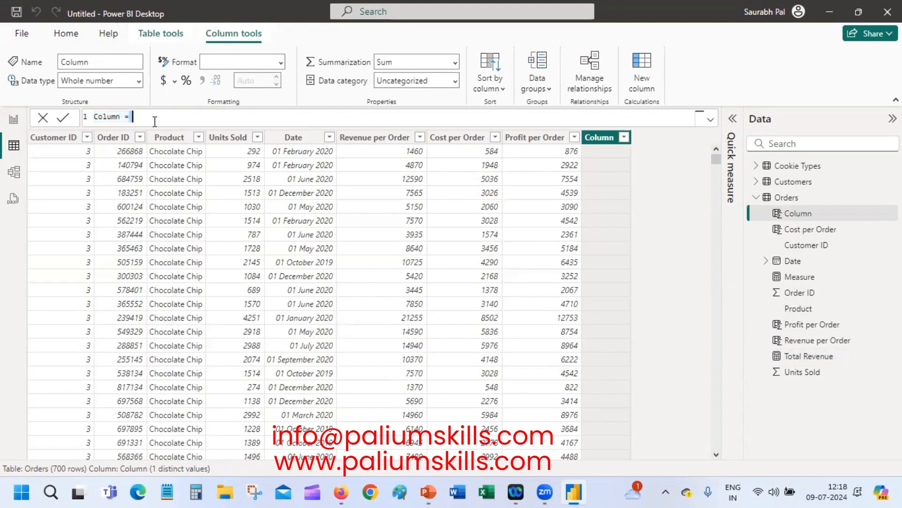
type("tod")
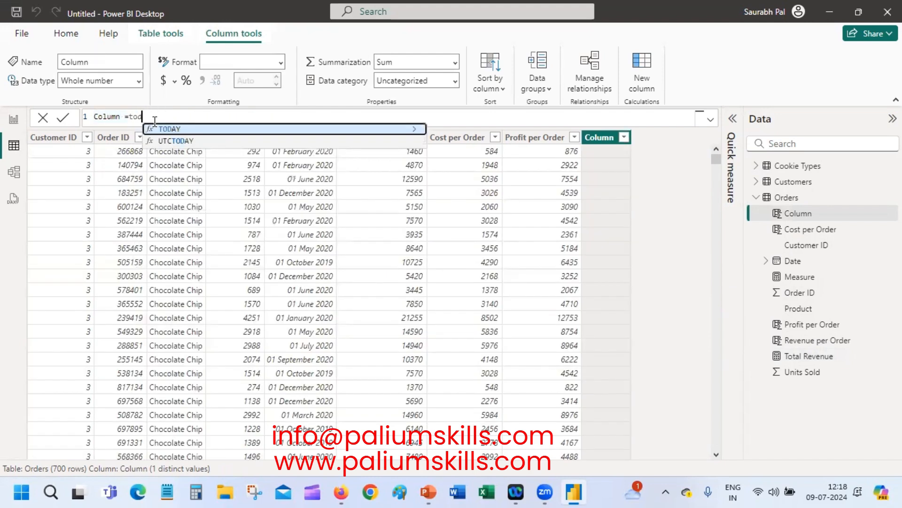
type("ay")
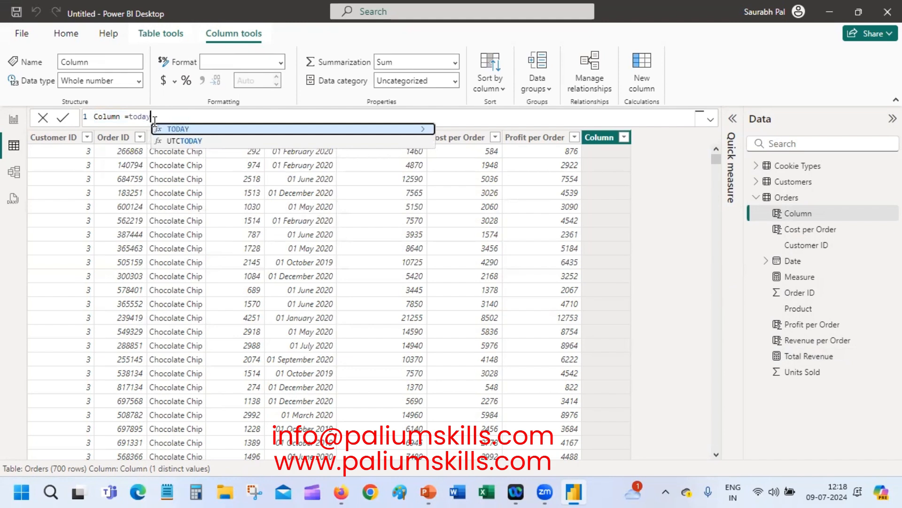
type("()")
key("Return")
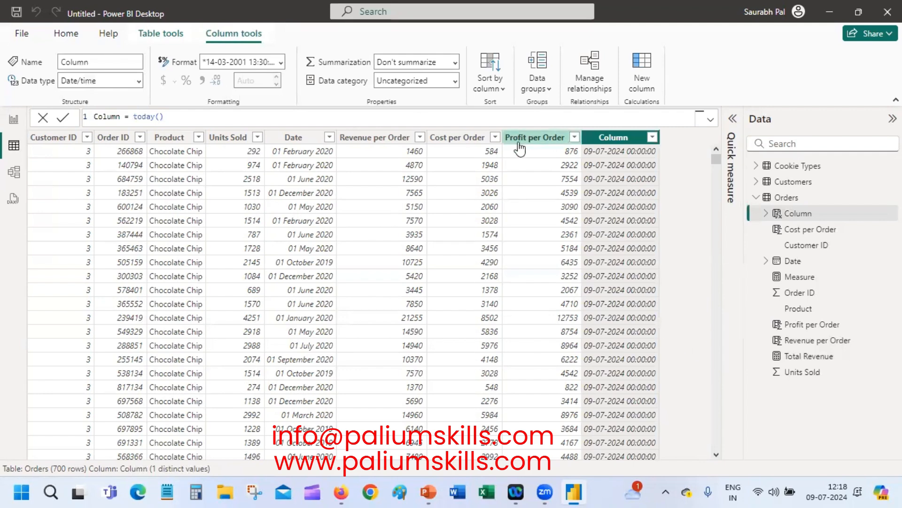
Step: Rename the calculated column containing today's date to Current Date
right_click(616, 147)
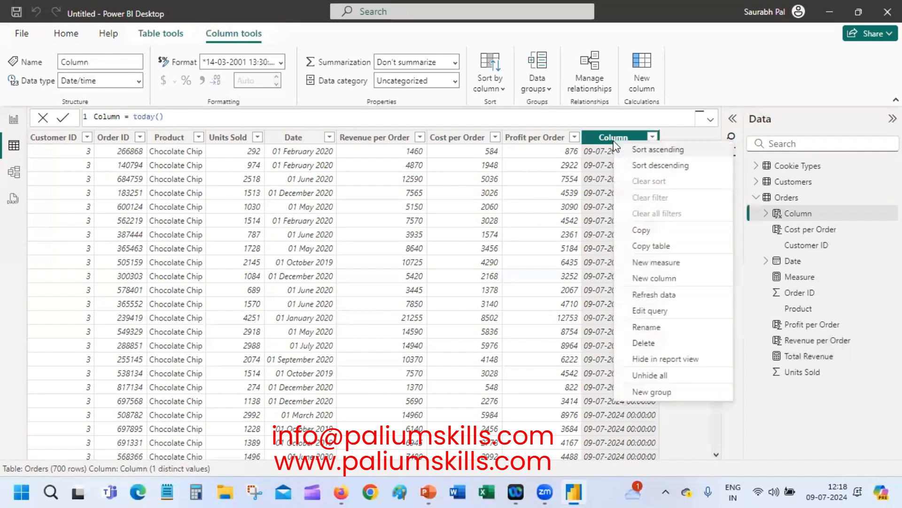
left_click(648, 329)
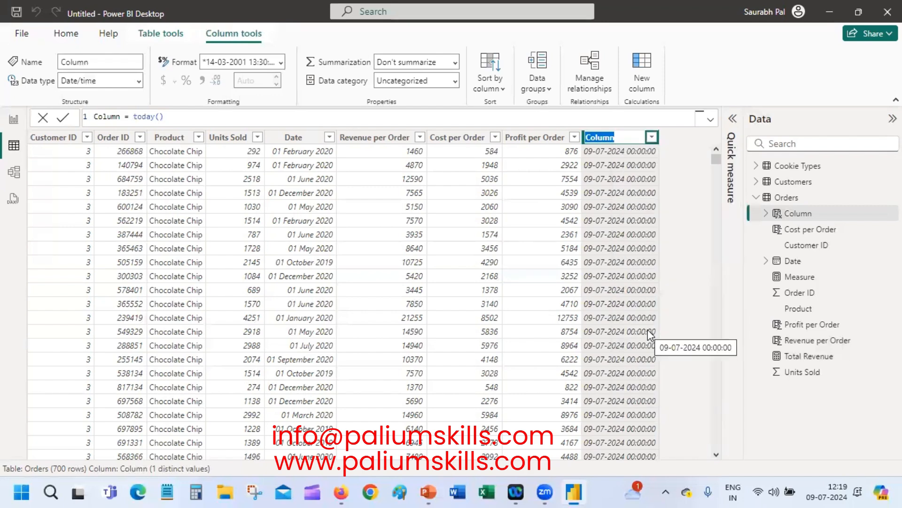
type("Curren")
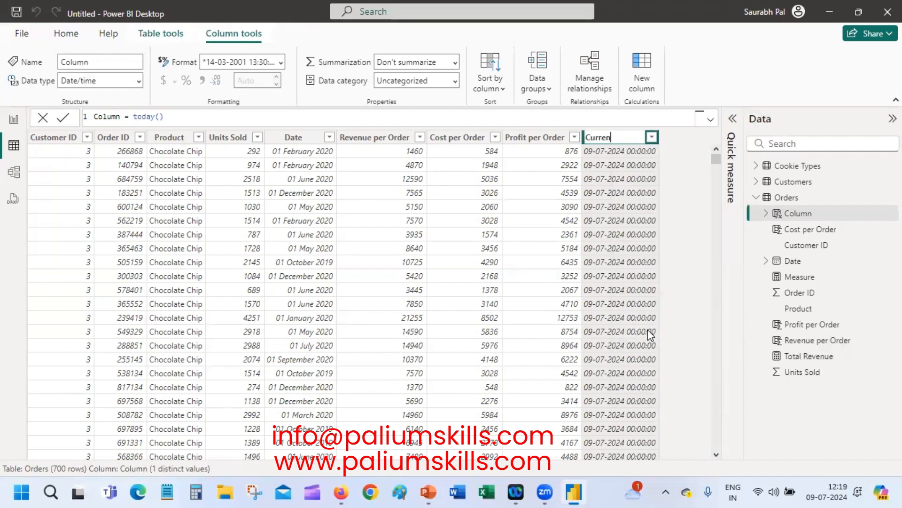
type("t Date")
key("Escape")
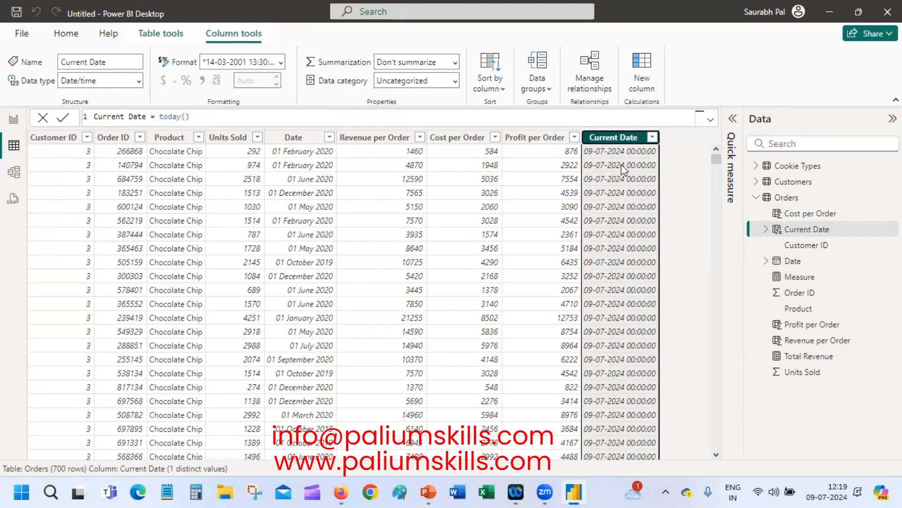
Step: Add another calculated column to the Orders table and enter the YEAR function without an argument as its formula
right_click(619, 137)
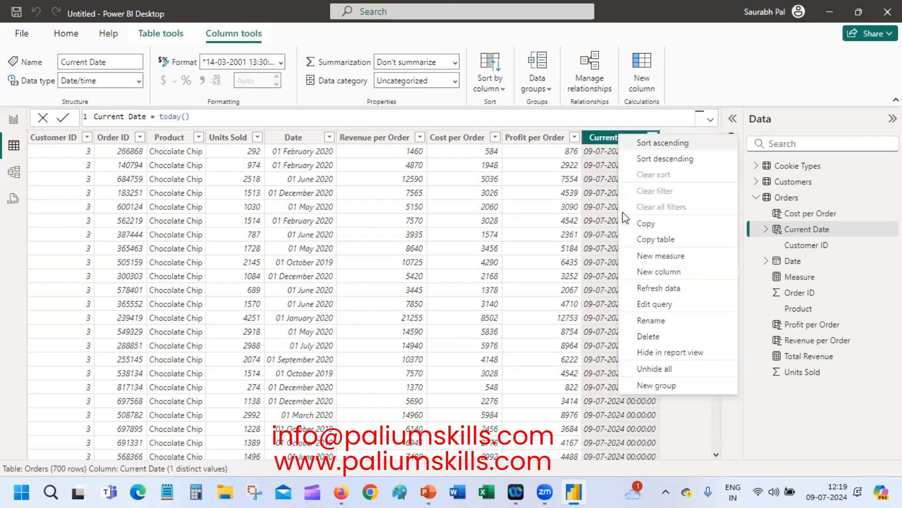
left_click(644, 273)
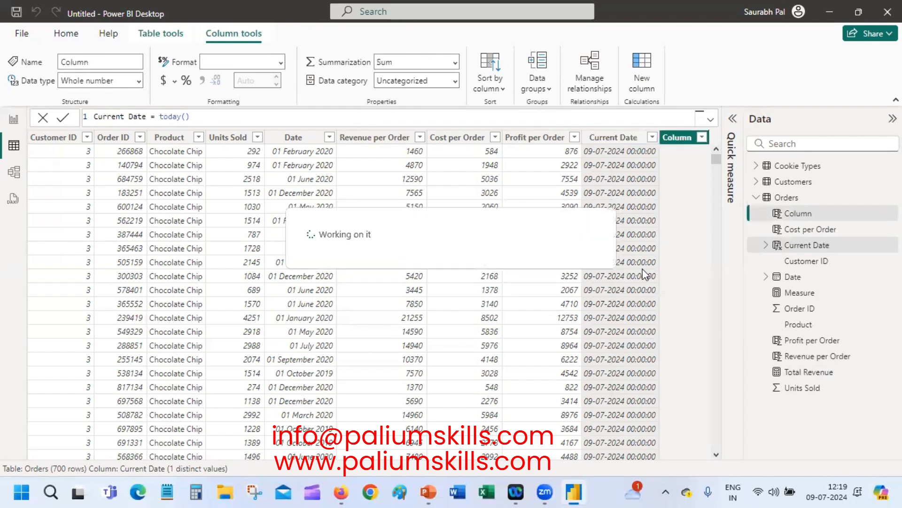
left_click(151, 117)
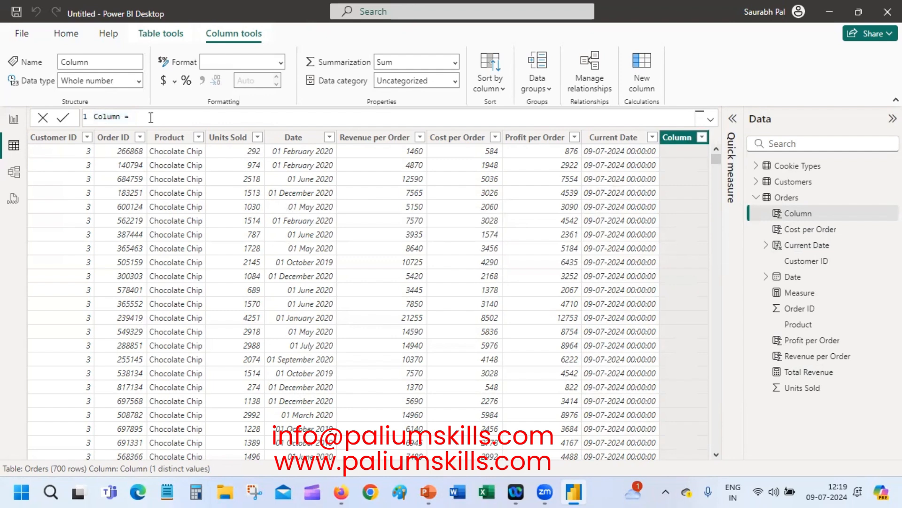
type("U")
key("BackSpace")
type("Y")
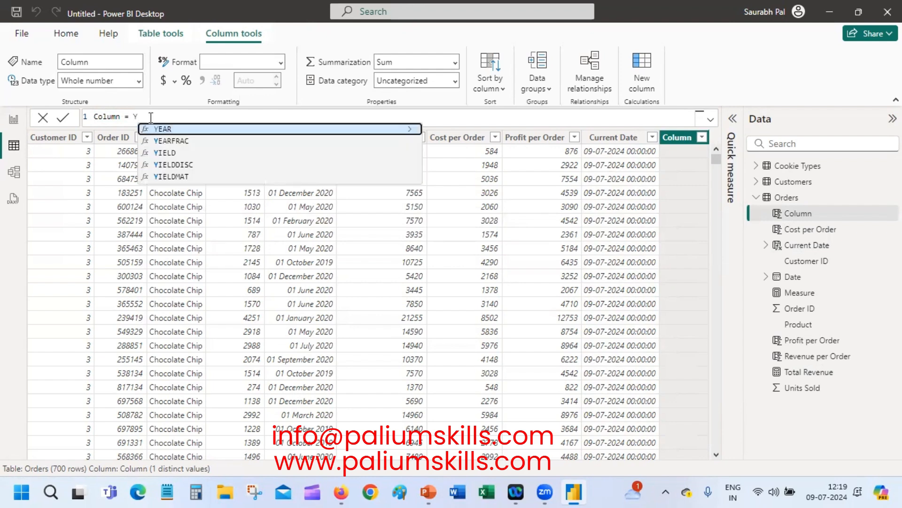
left_click(184, 130)
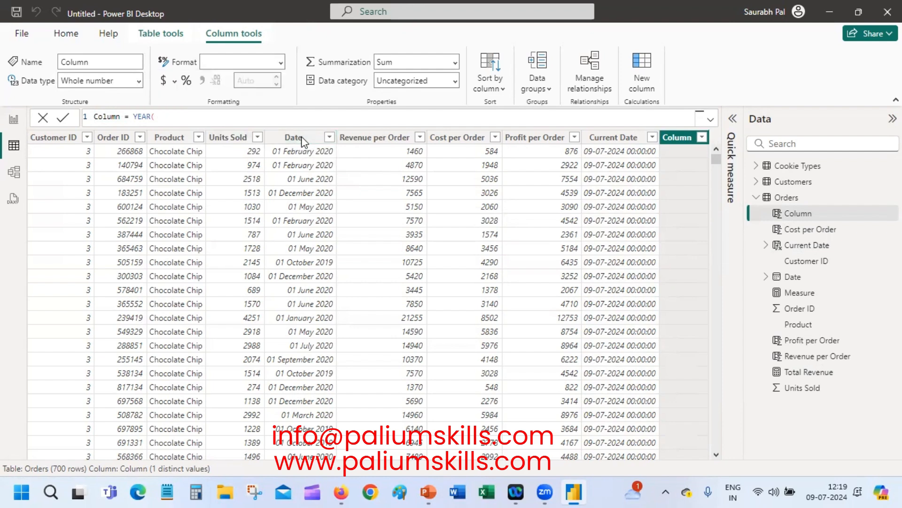
key("Return")
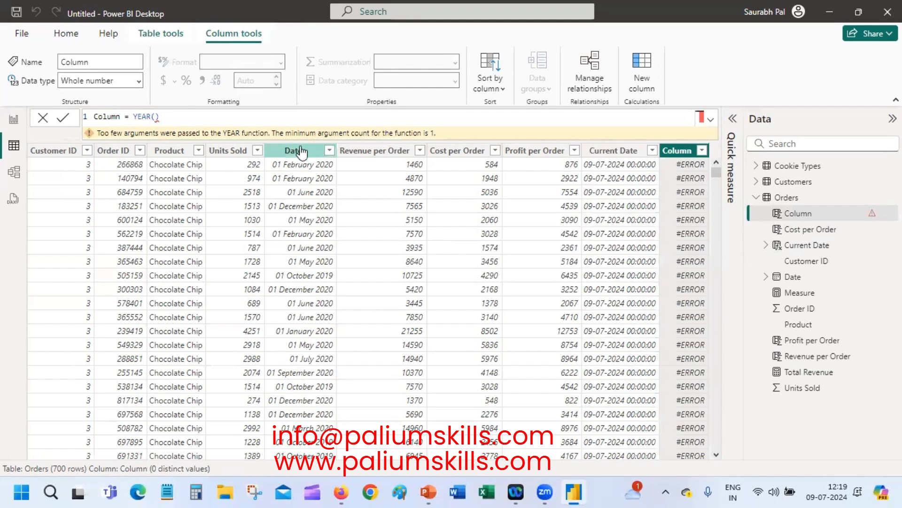
Step: Insert Orders[Date].[Date] as the argument of the YEAR function in the new calculated column's formula
left_click(300, 149)
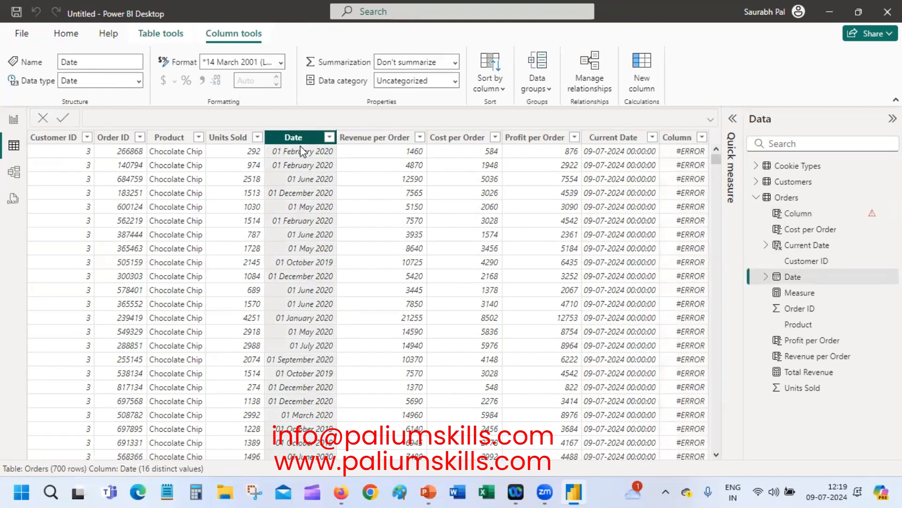
left_click(676, 137)
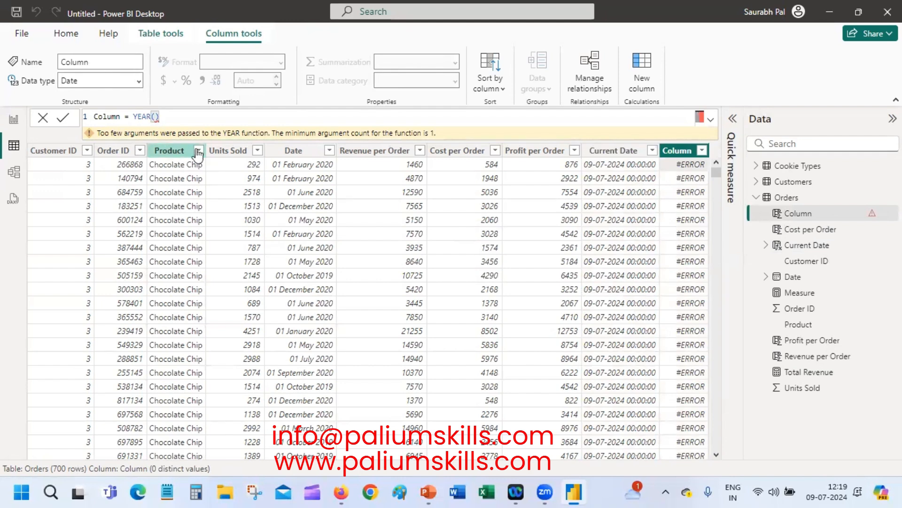
type("Date")
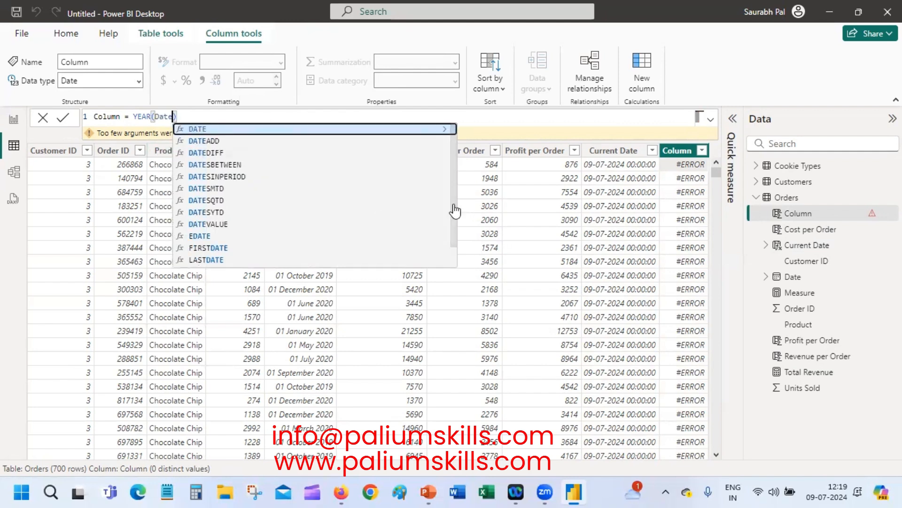
left_click_drag(454, 207, 459, 243)
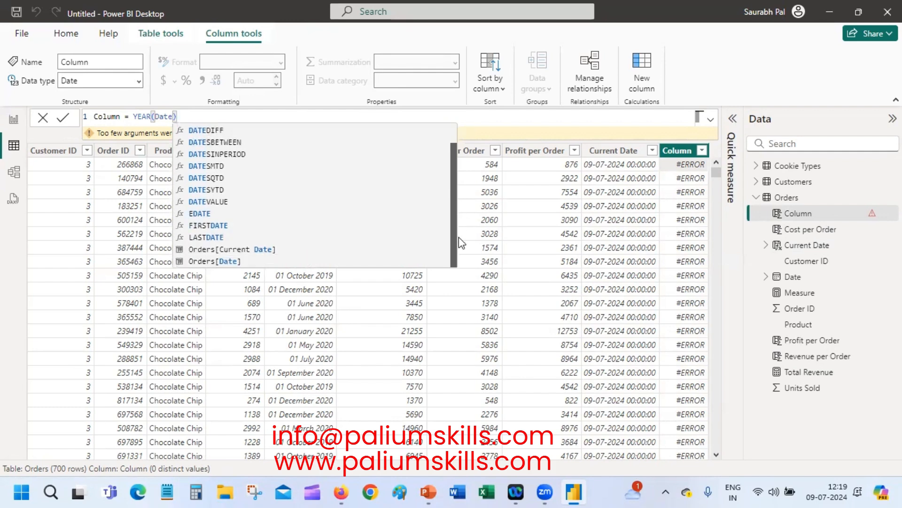
left_click(245, 261)
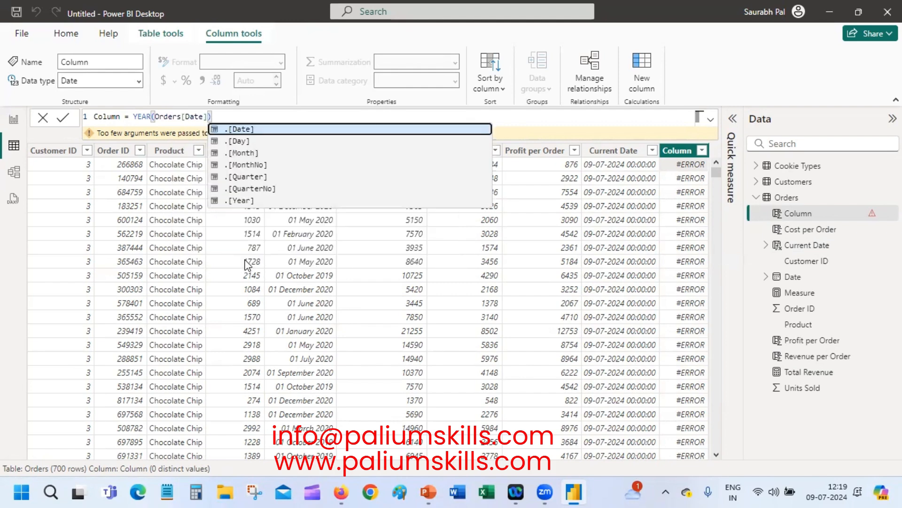
key("Tab")
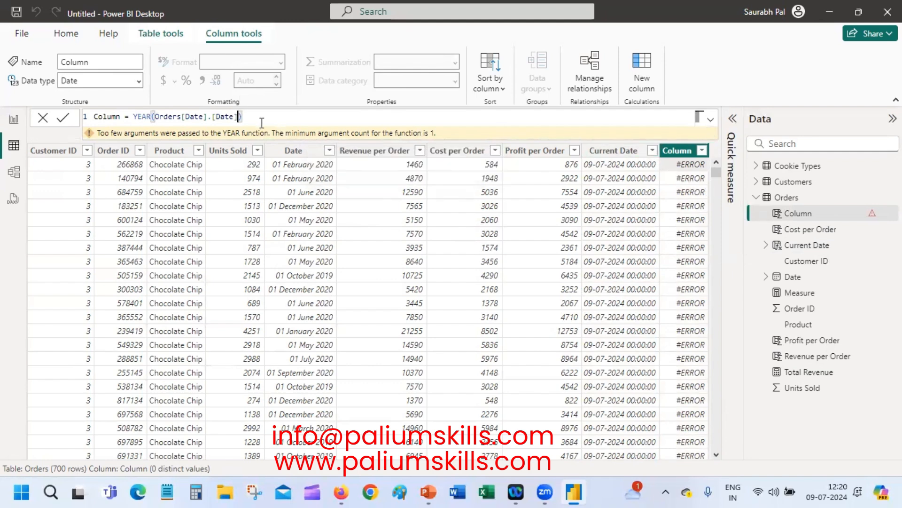
Step: Remove the .[Date] suffix from the YEAR argument, insert it again and commit the formula YEAR(Orders[Date].[Date])
double_click(210, 116)
type(".")
key("BackSpace")
key("BackSpace")
key("BackSpace")
key("BackSpace")
key("BackSpace")
key("BackSpace")
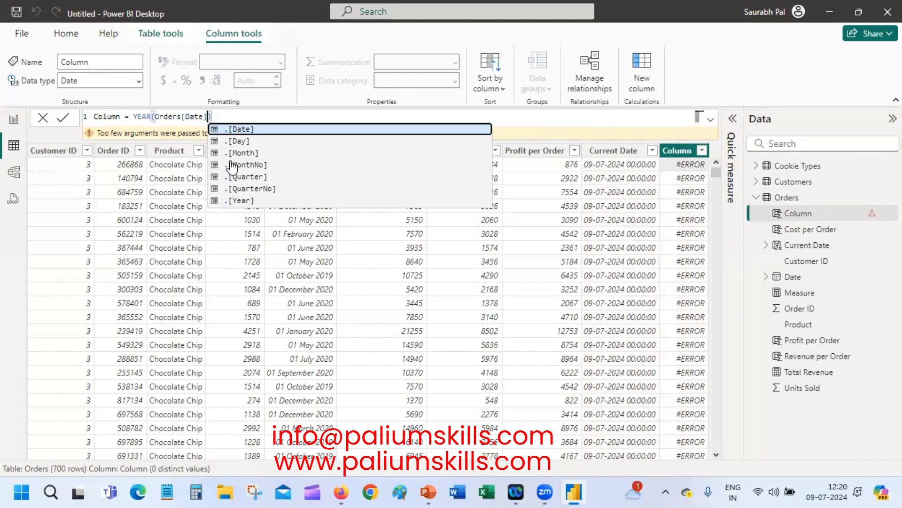
key("Tab")
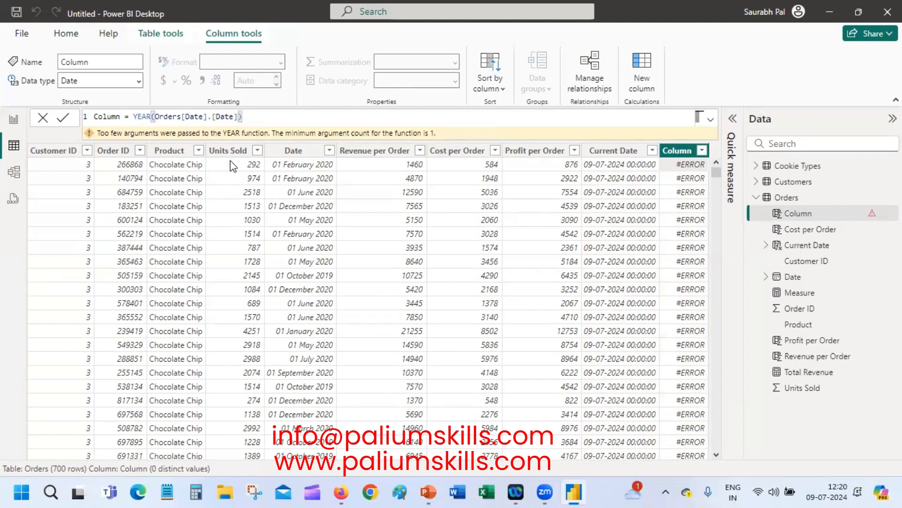
key("Return")
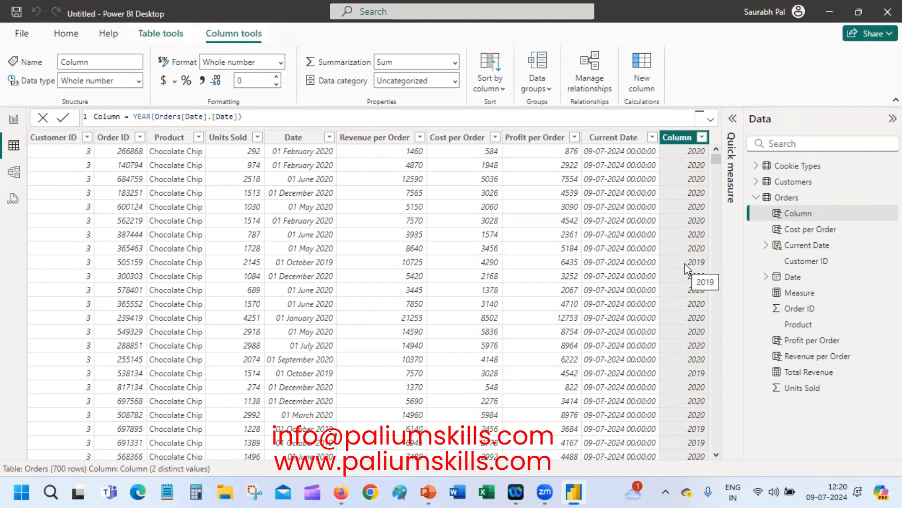
Step: Rename the calculated column holding the order year to Year
right_click(680, 142)
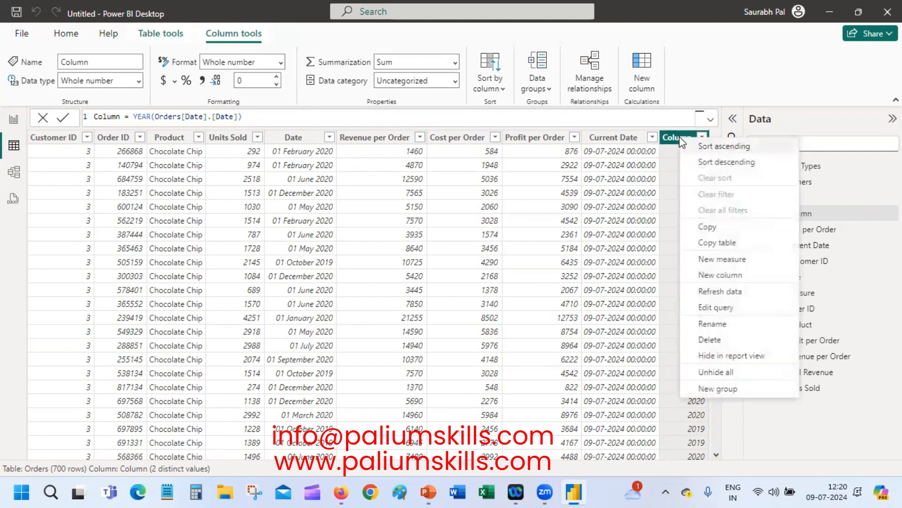
left_click(752, 328)
type("Yea")
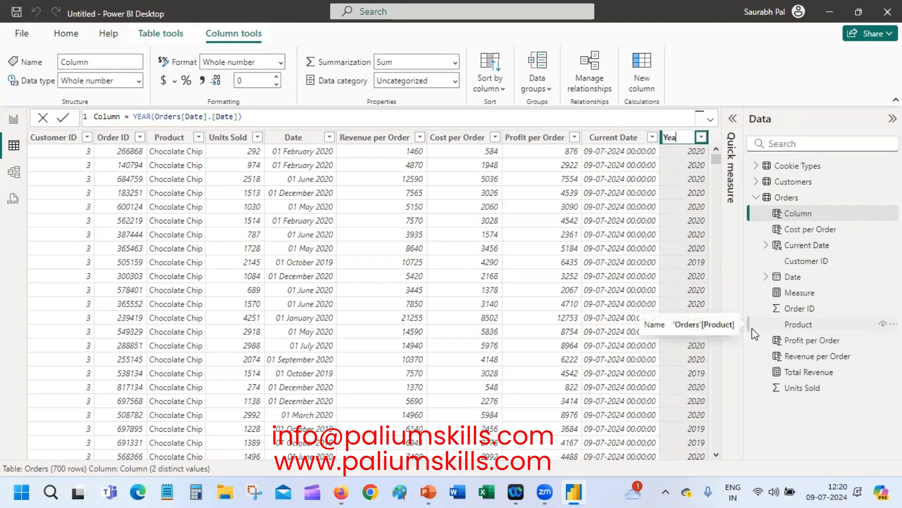
type("r")
key("Return")
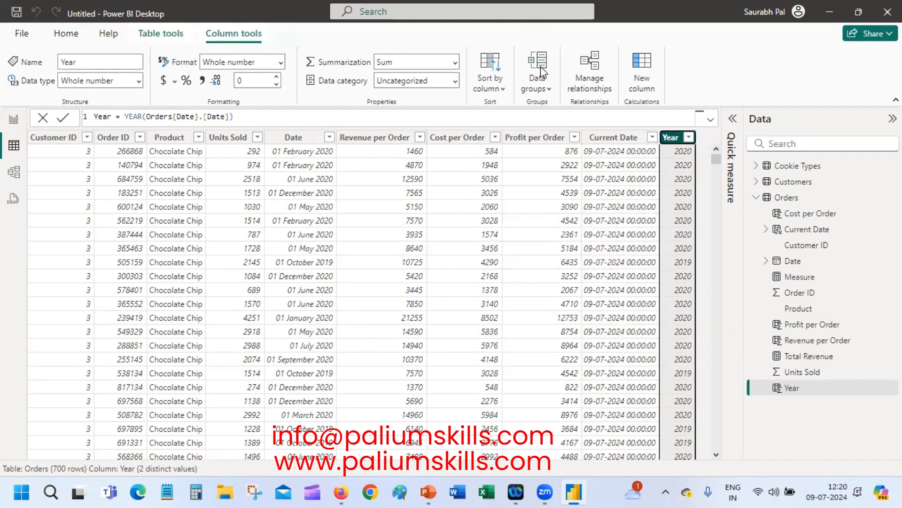
Step: Add another calculated column to the Orders table and start its formula with the QUARTER function
left_click(642, 70)
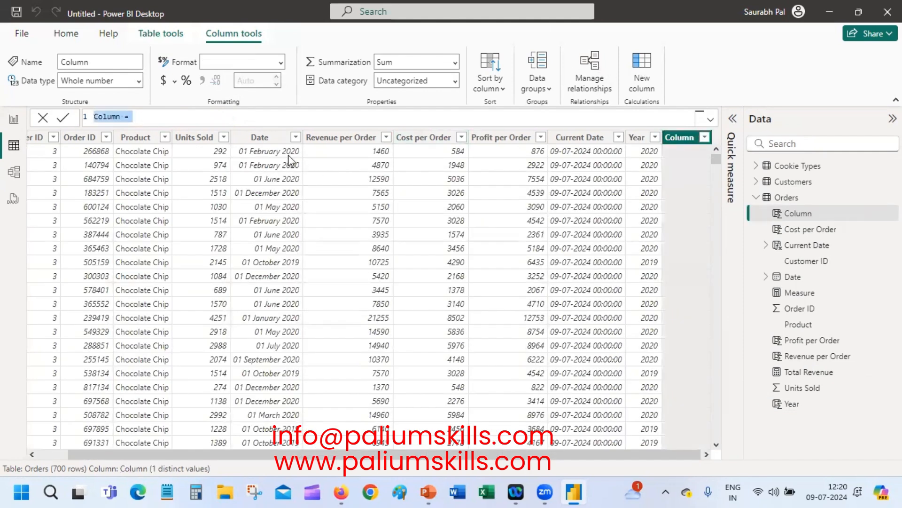
left_click(146, 118)
type("Qu")
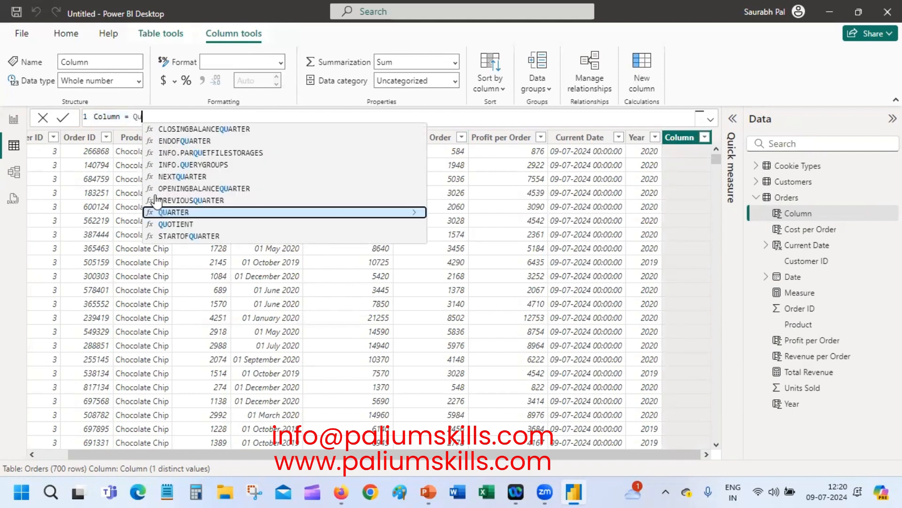
left_click(171, 212)
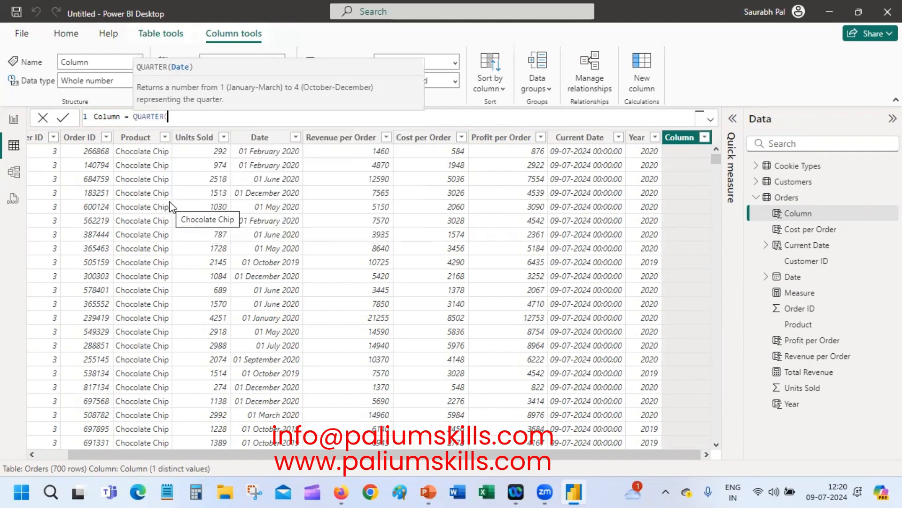
type("lr")
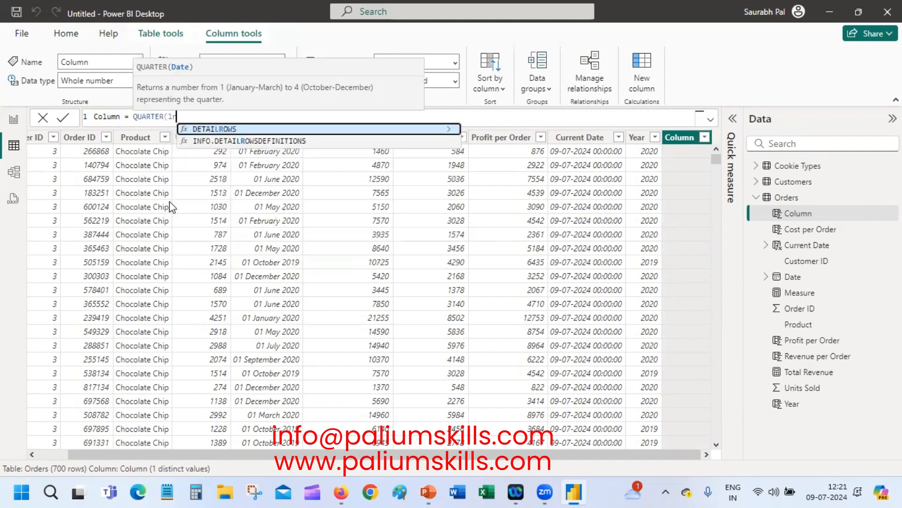
key("BackSpace")
key("BackSpace")
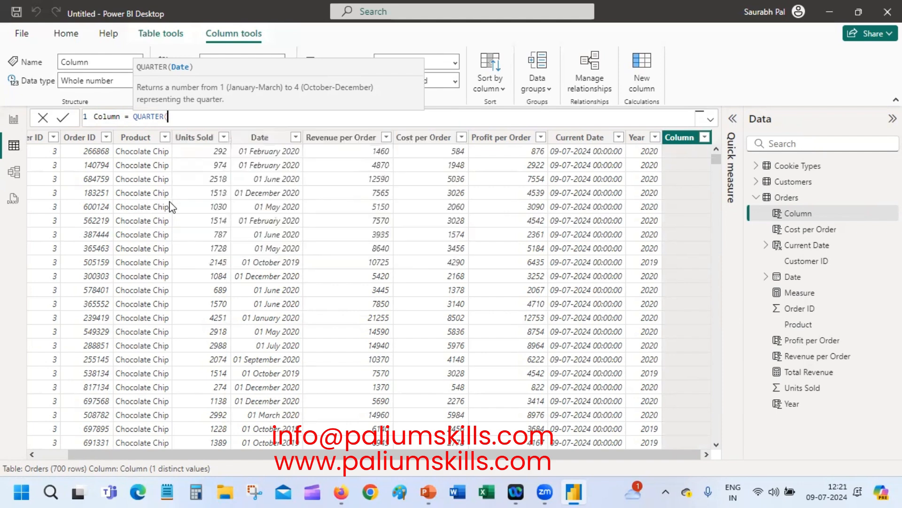
Step: Complete the QUARTER function with Orders[Date].[Date] as its argument and commit the formula
type("order")
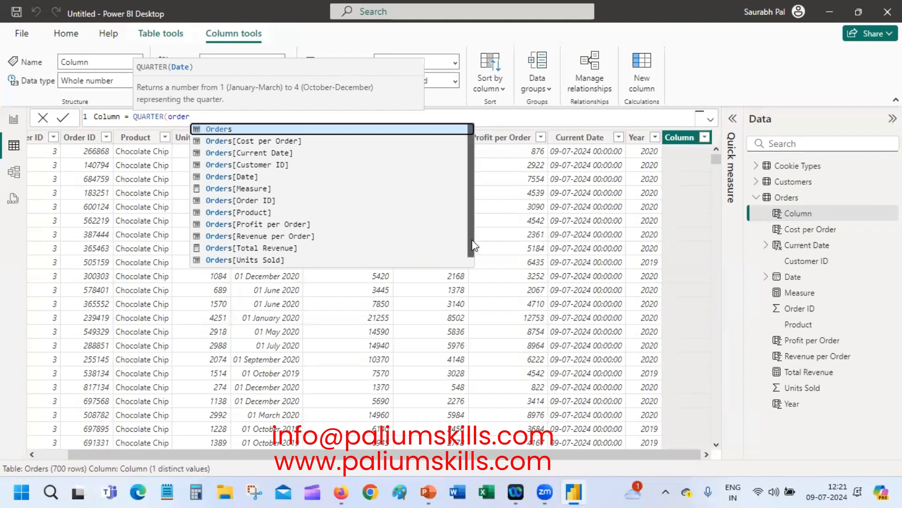
scroll(472, 254, "down", 1)
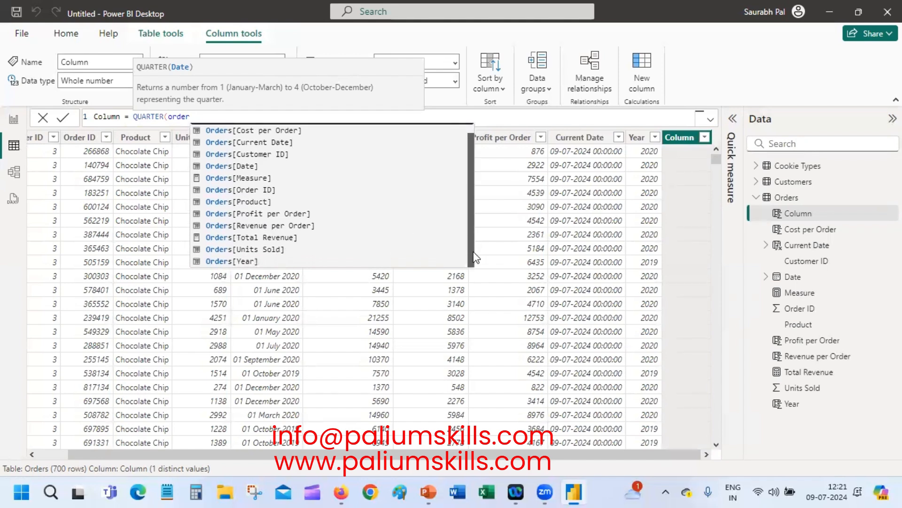
scroll(471, 239, "up", 1)
left_click(242, 176)
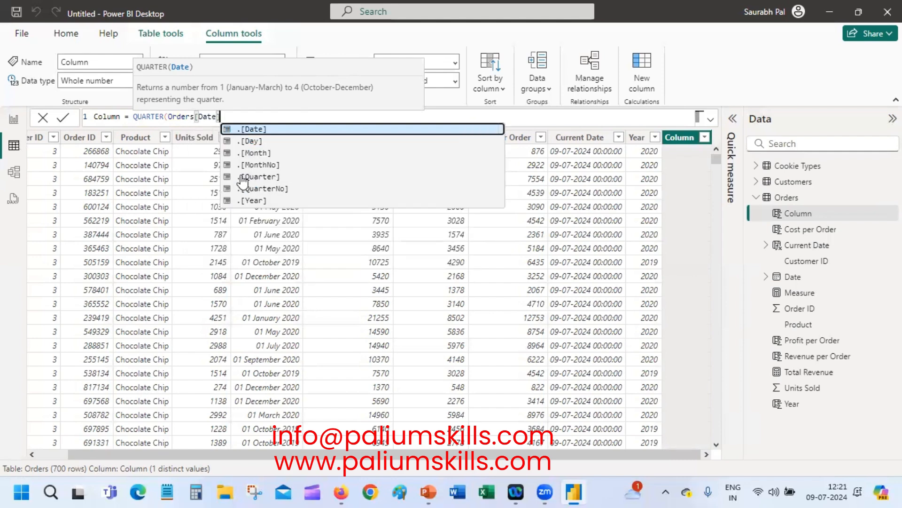
key("Tab")
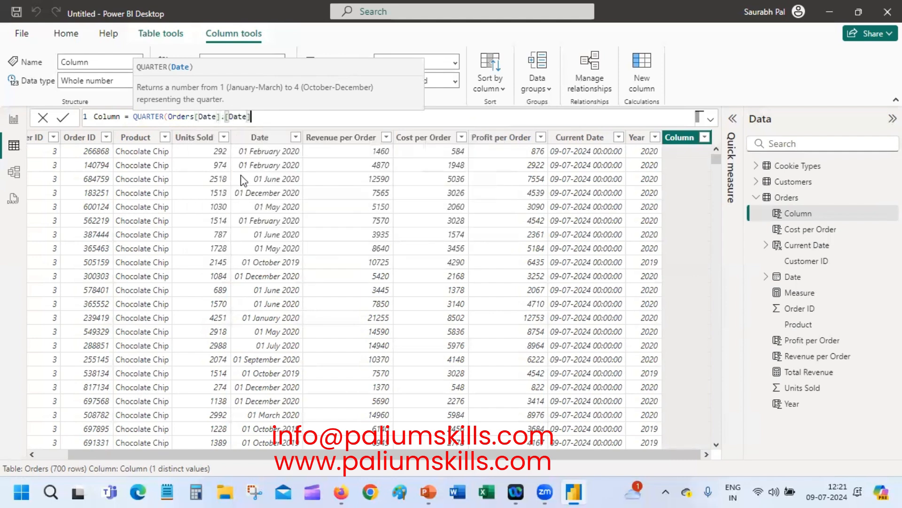
type(")")
key("Return")
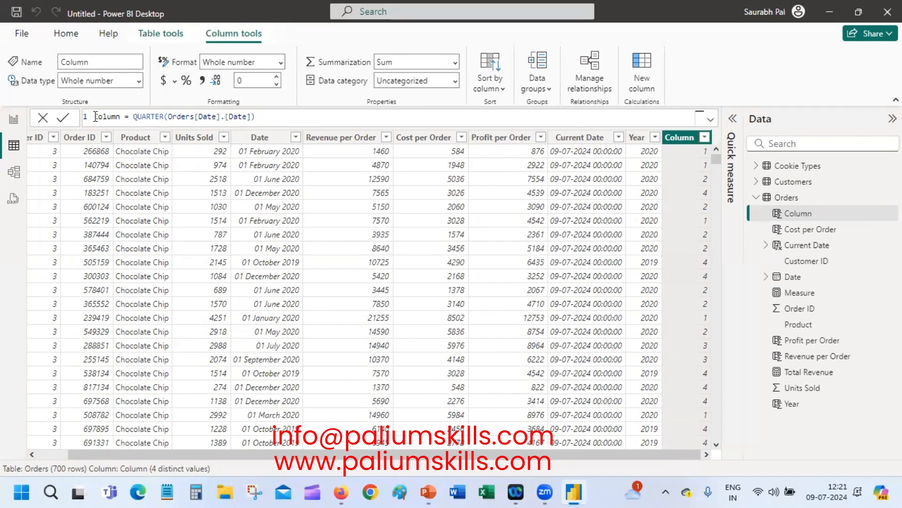
Step: Rename the calculated column to Quarter by replacing the name in its formula
left_click_drag(94, 117, 111, 124)
left_click(112, 124)
double_click(115, 118)
key("BackSpace")
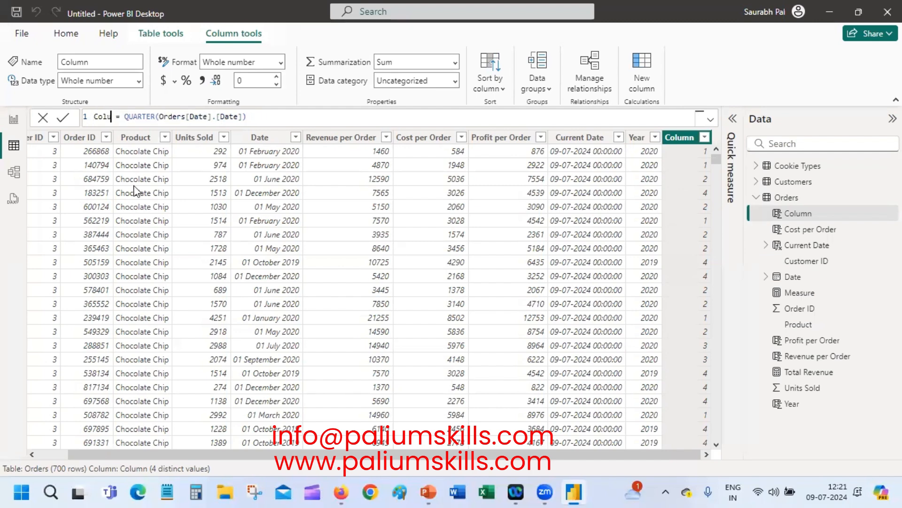
type("Q")
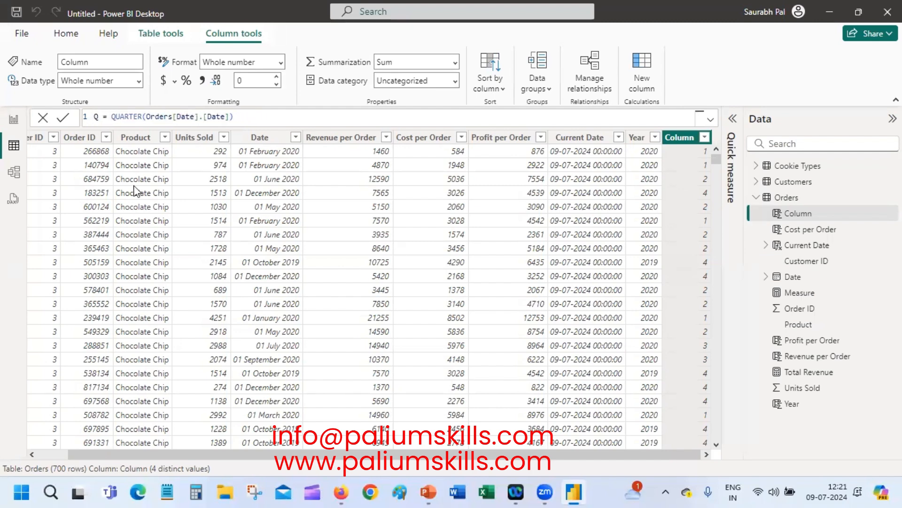
type("uart")
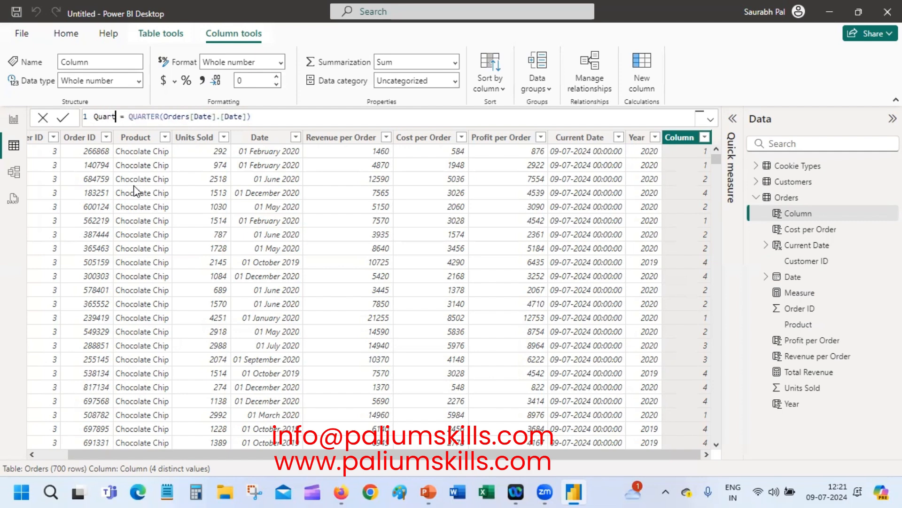
type("er")
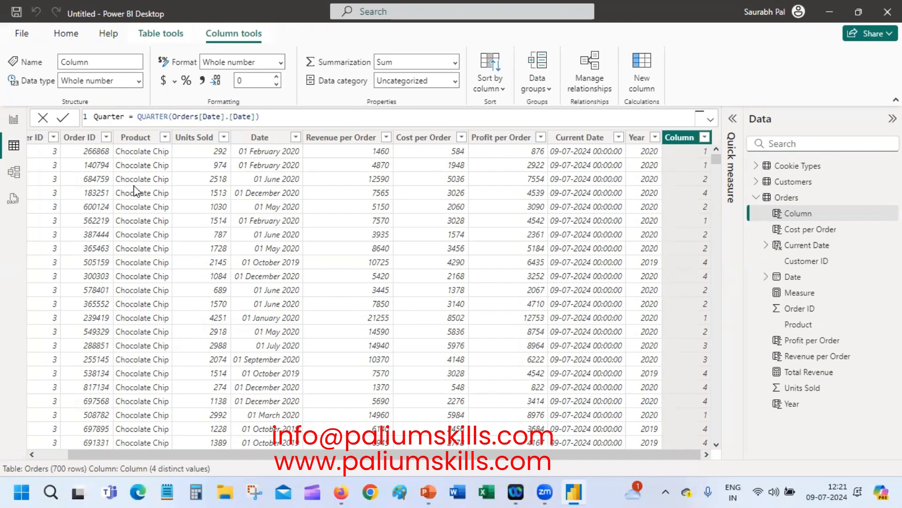
key("Return")
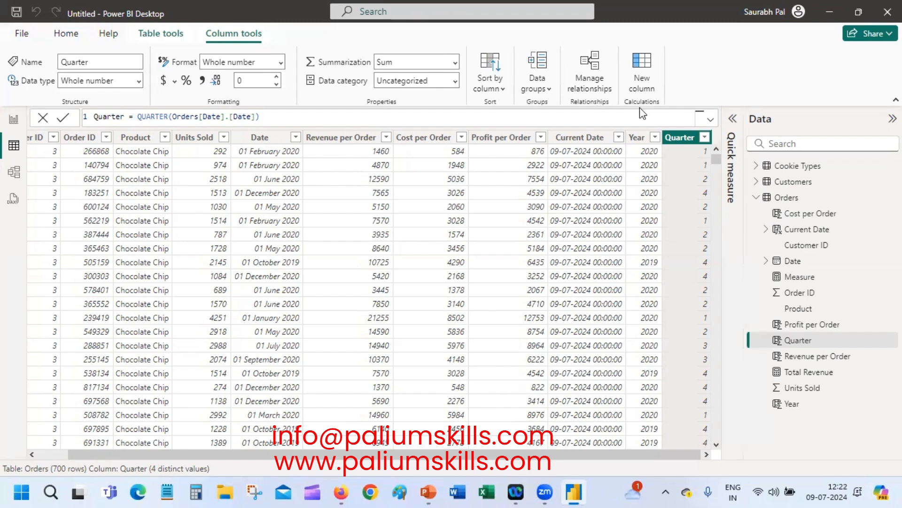
Step: Add another calculated column to the Orders table and enter the formula Year&"Q"&Orders[Quarter]
right_click(681, 149)
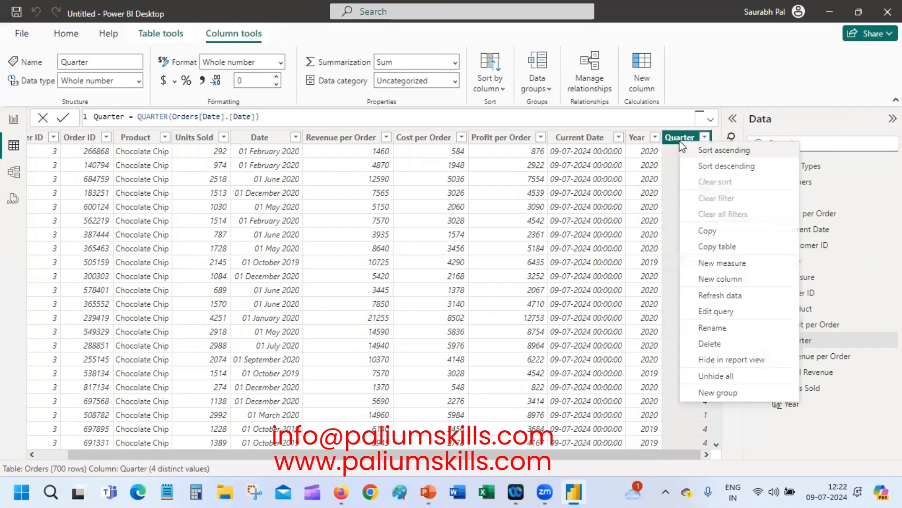
left_click(744, 282)
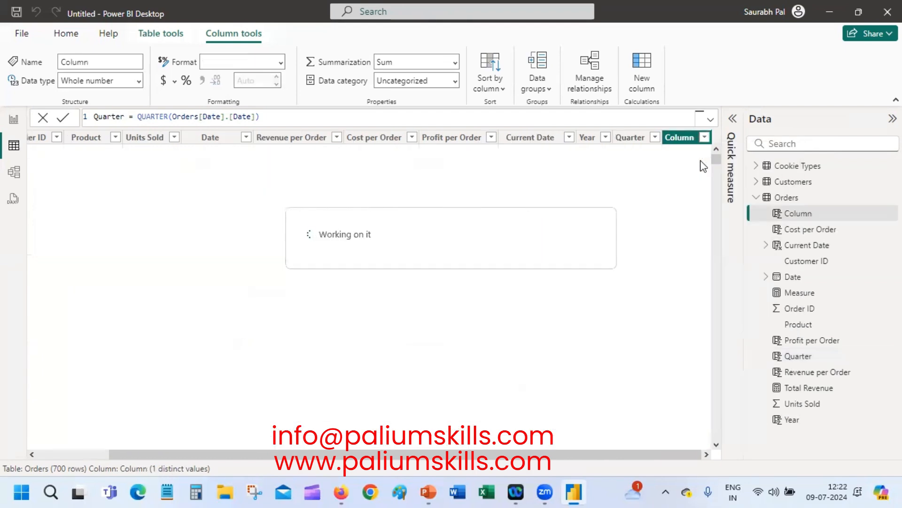
left_click(258, 116)
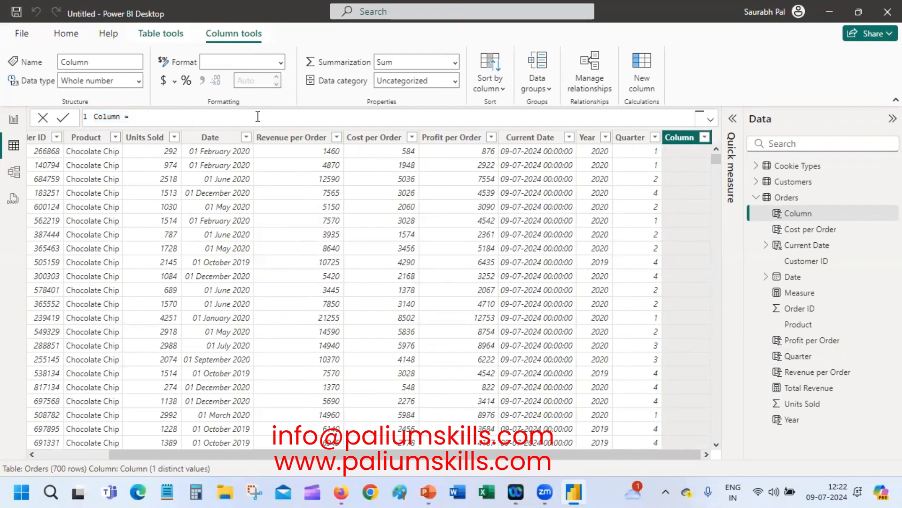
type("Year")
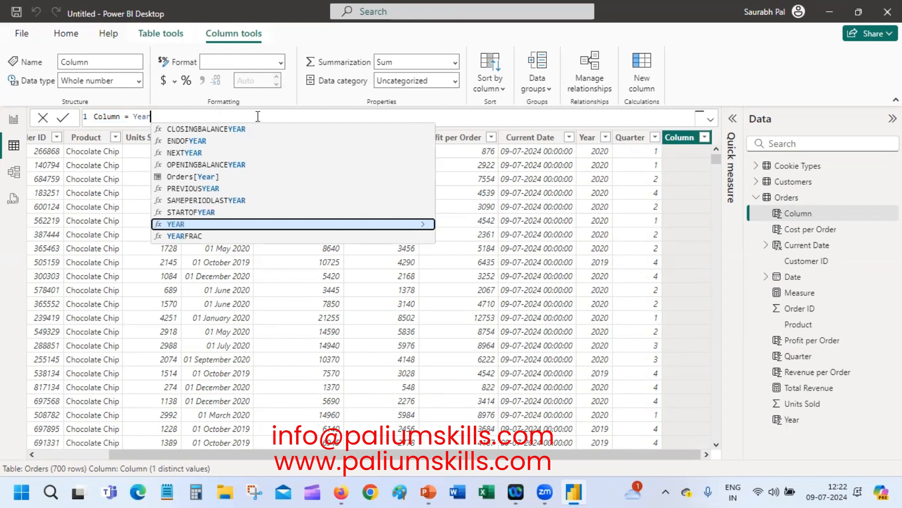
type("&")
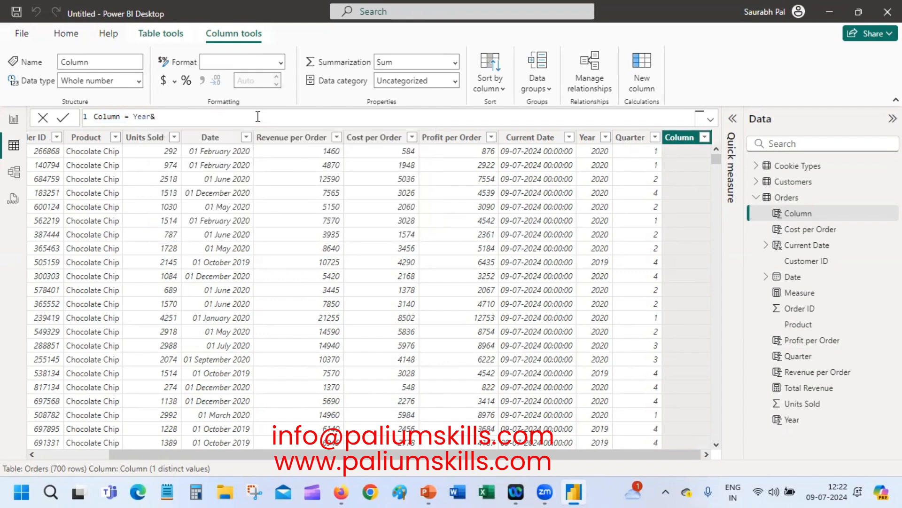
type("\"Q\"&Q")
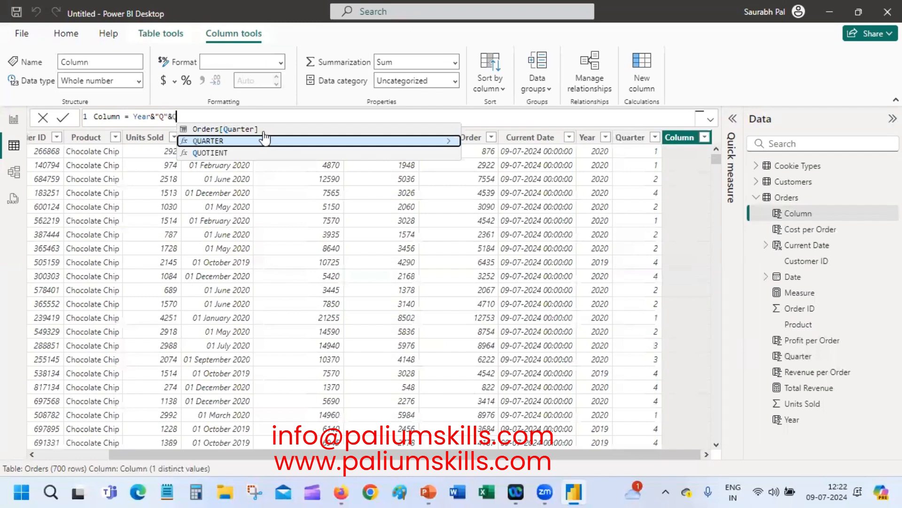
left_click(263, 130)
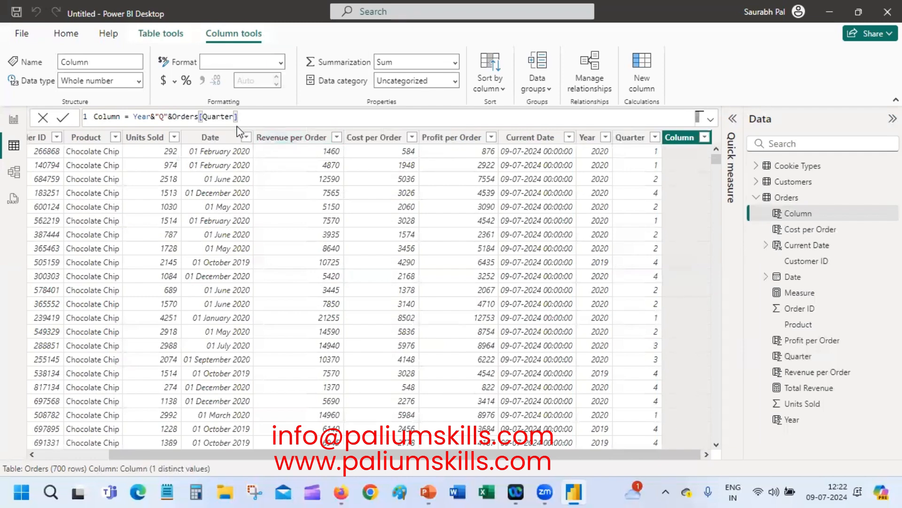
Step: Replace Year with Orders[Year] in the formula, insert a space before the Q in the text string, and commit it
double_click(143, 116)
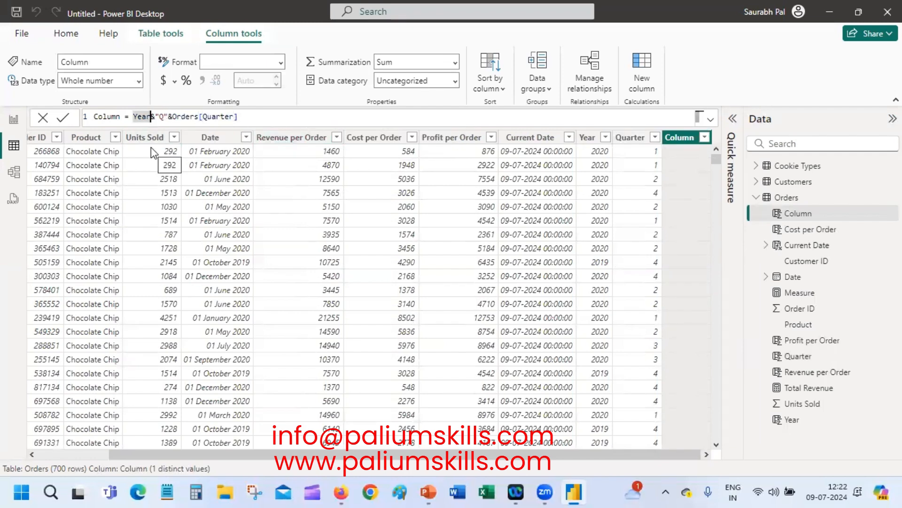
key("BackSpace")
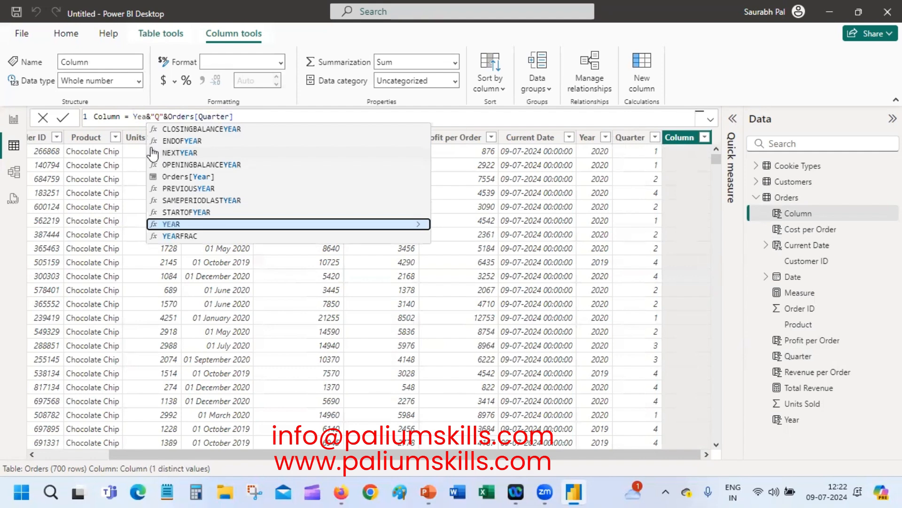
left_click(173, 177)
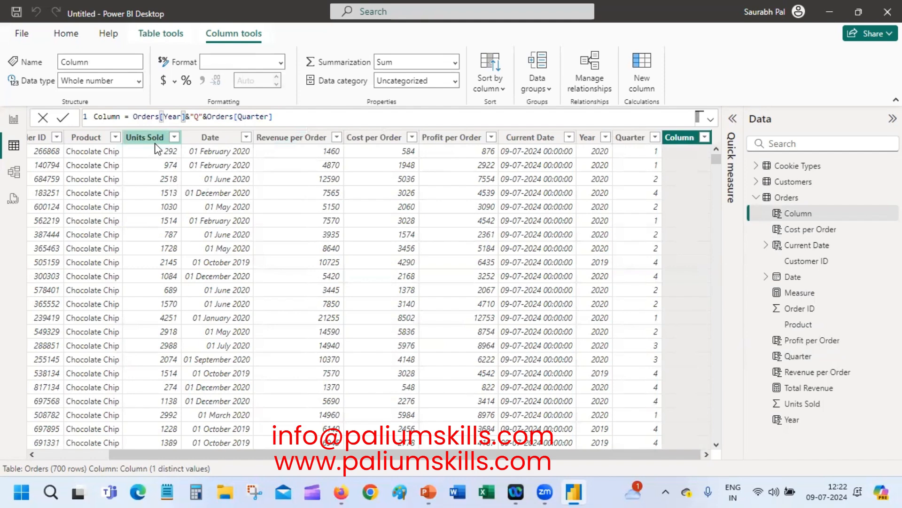
key("Return")
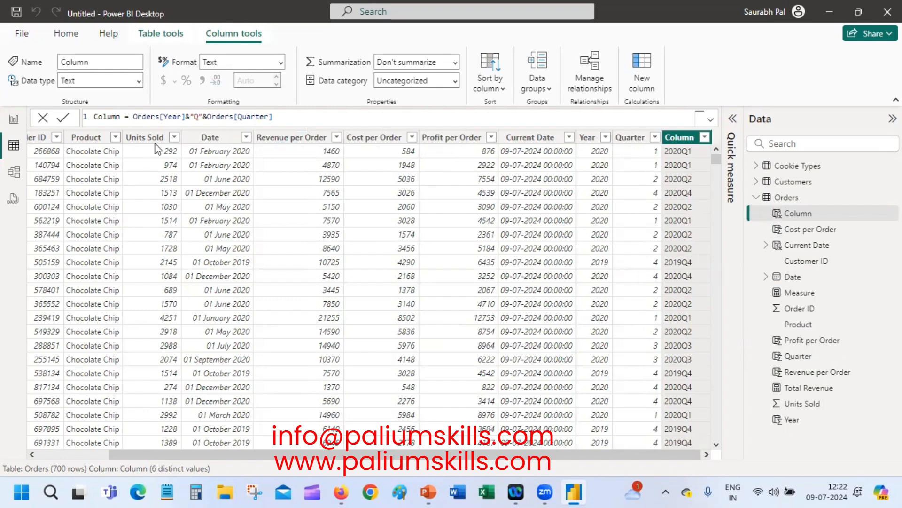
left_click(195, 116)
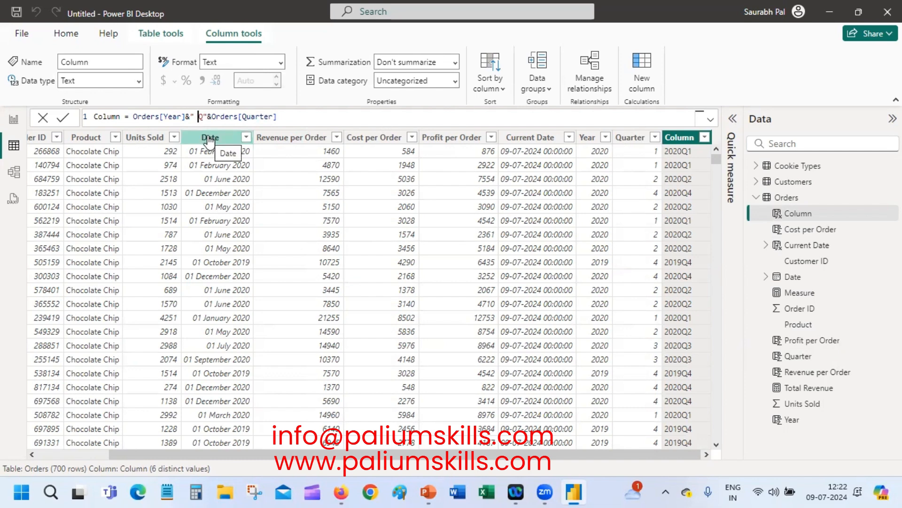
key("Return")
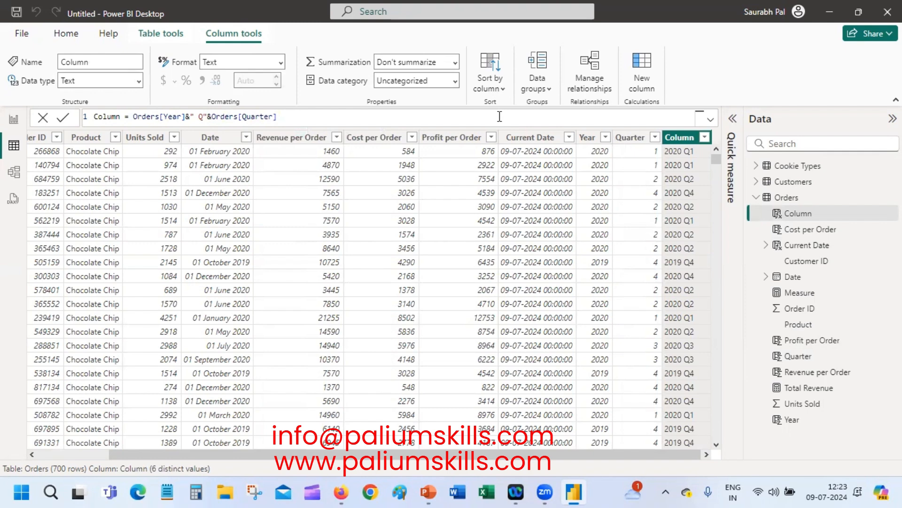
Step: Rename the combined year and quarter column to Year Qtr
right_click(677, 139)
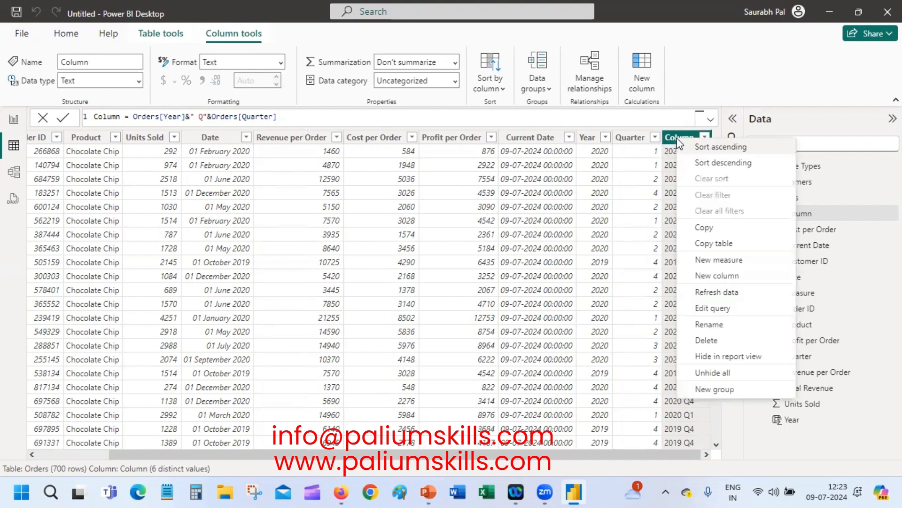
left_click(722, 329)
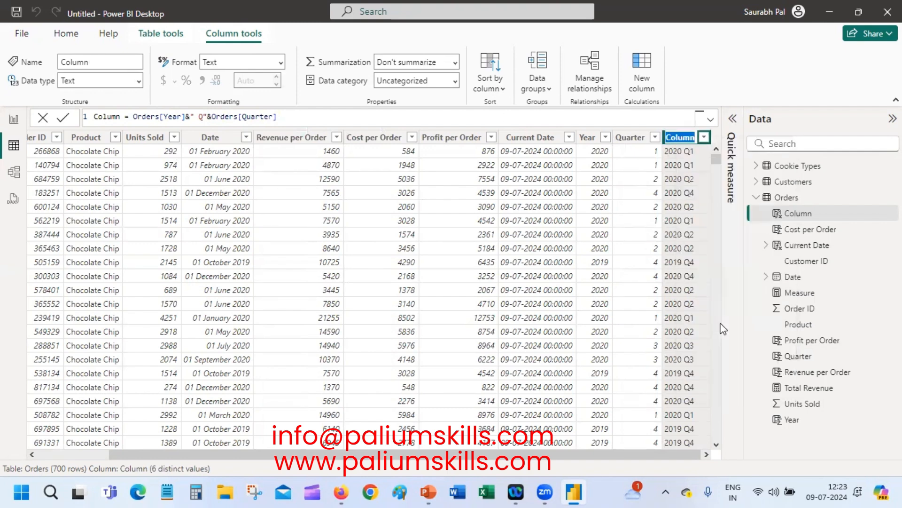
type("Year Qtr")
key("Return")
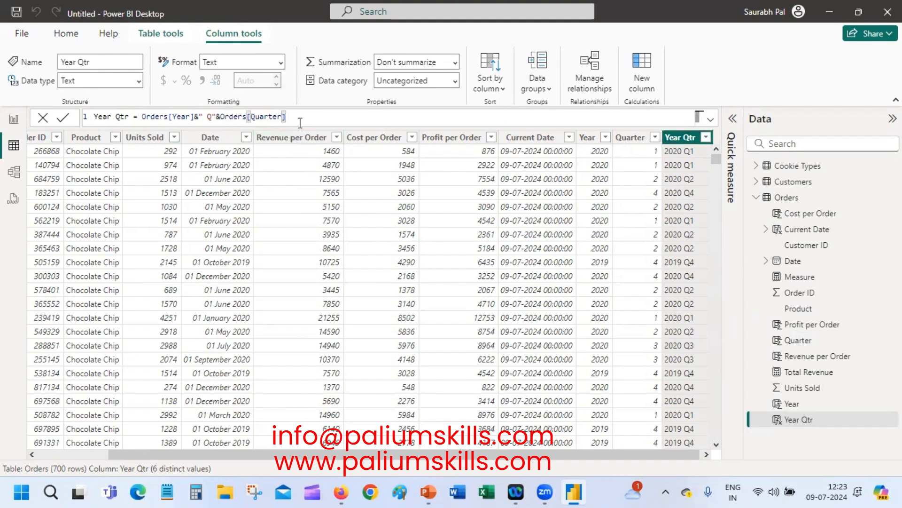
left_click_drag(224, 117, 331, 124)
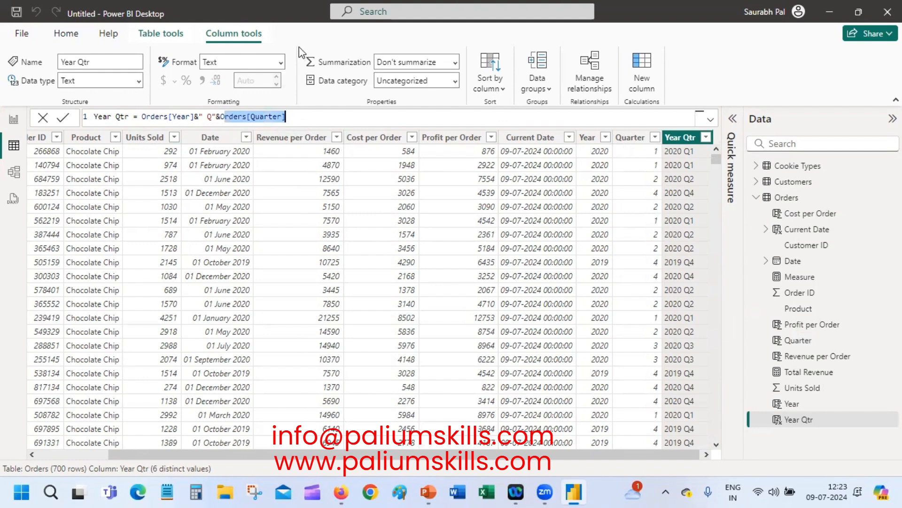
left_click(653, 209)
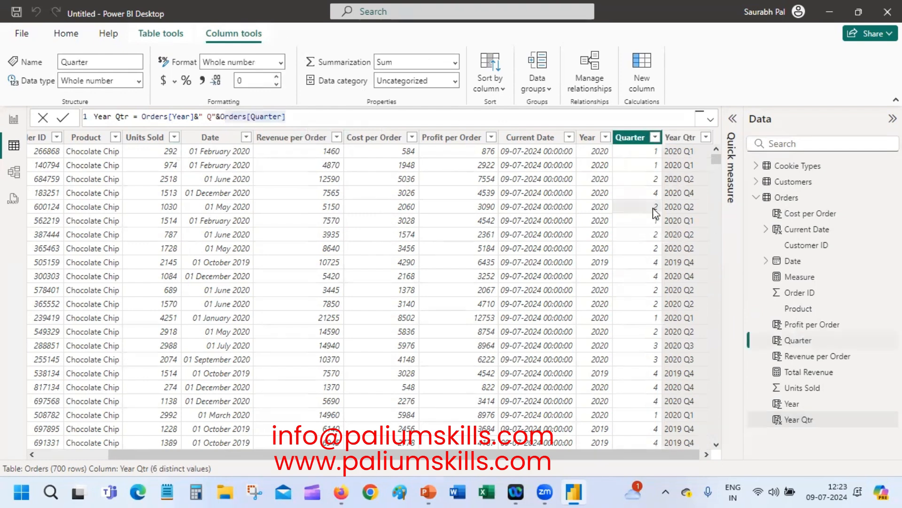
Step: Add another calculated column to the Orders table and commit the formula YEAR() without an argument
left_click(688, 141)
right_click(688, 141)
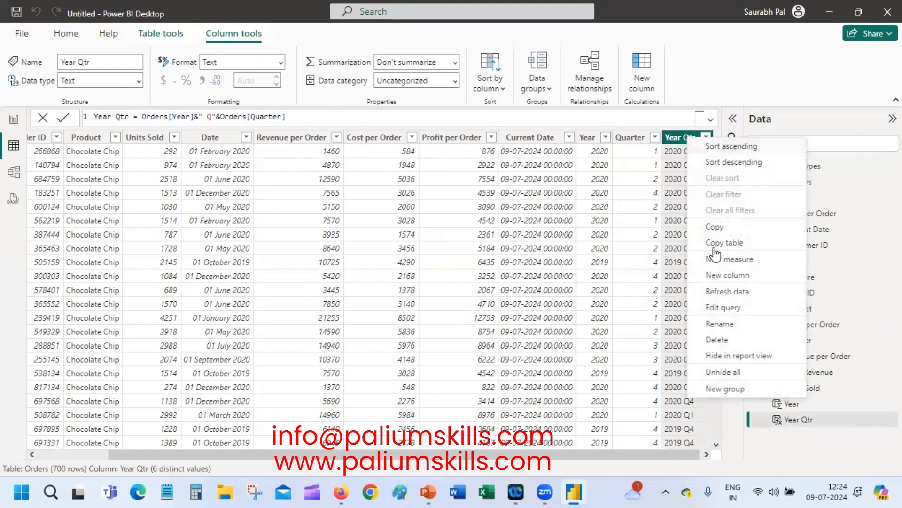
left_click(737, 279)
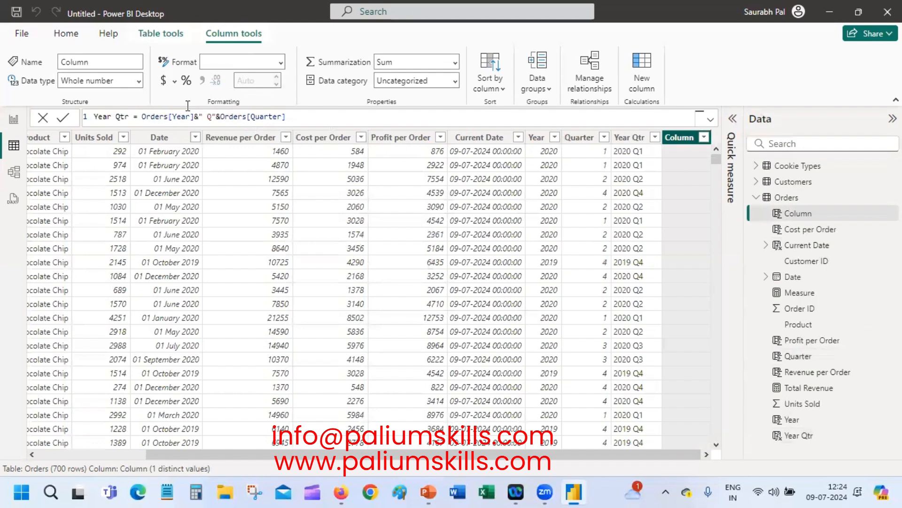
left_click(206, 118)
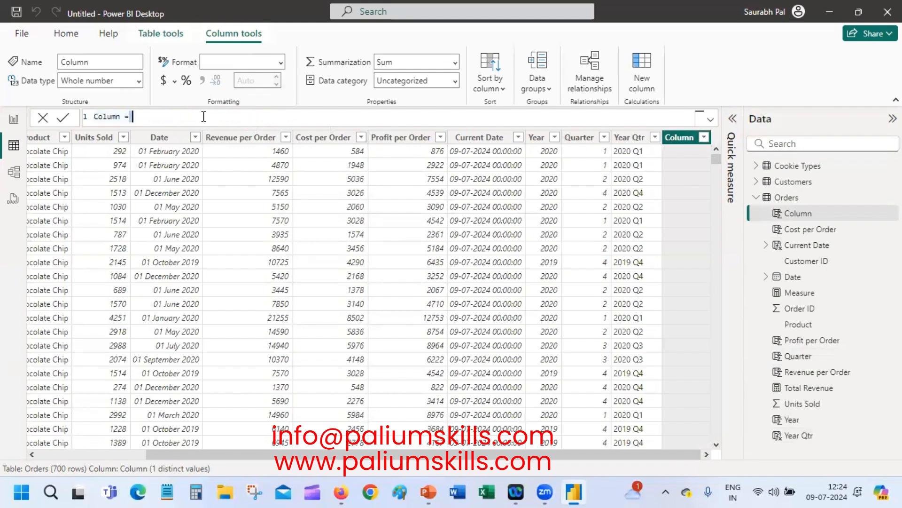
key("BackSpace")
type("Year")
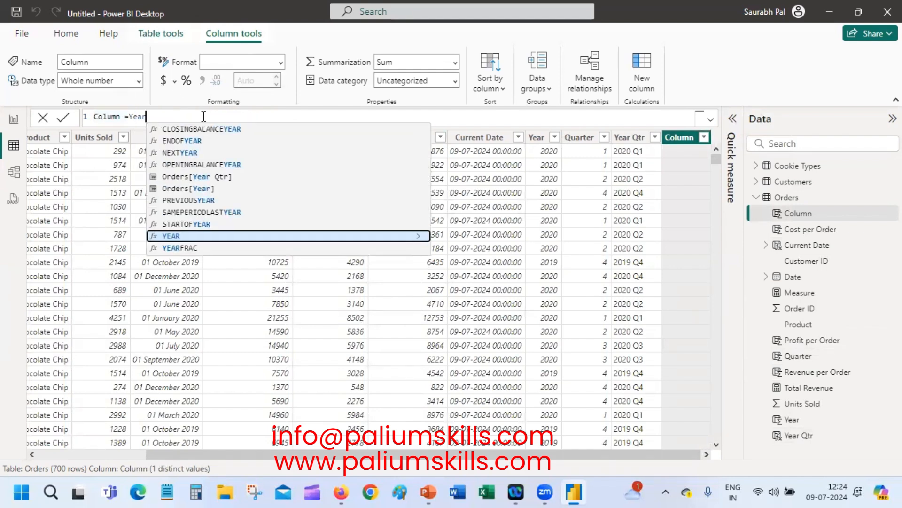
key("Tab")
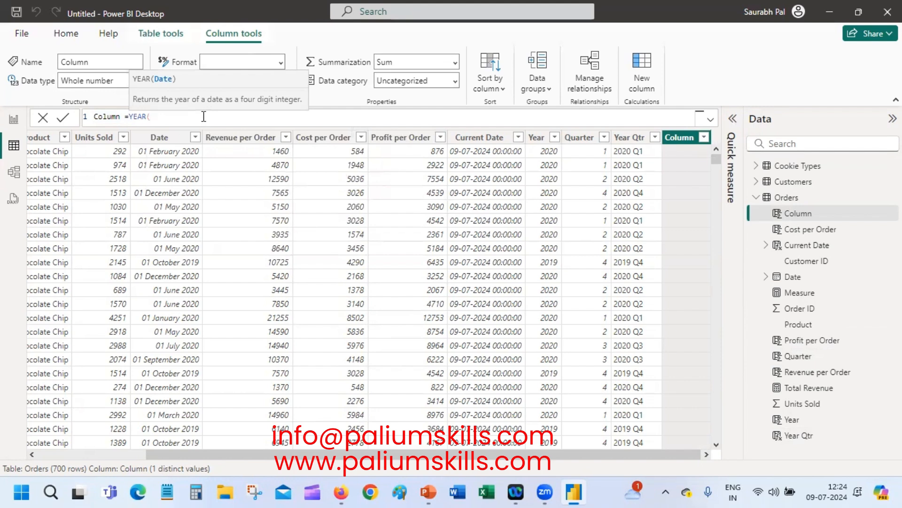
type(")")
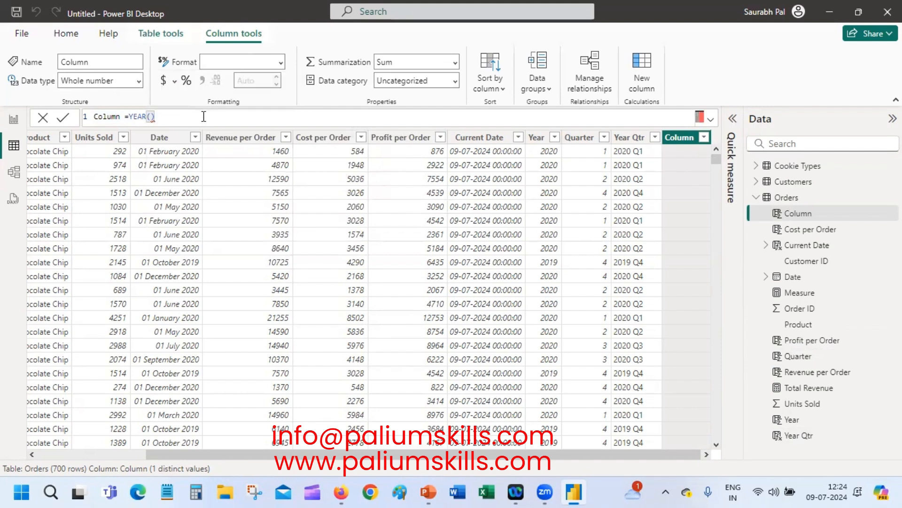
key("Return")
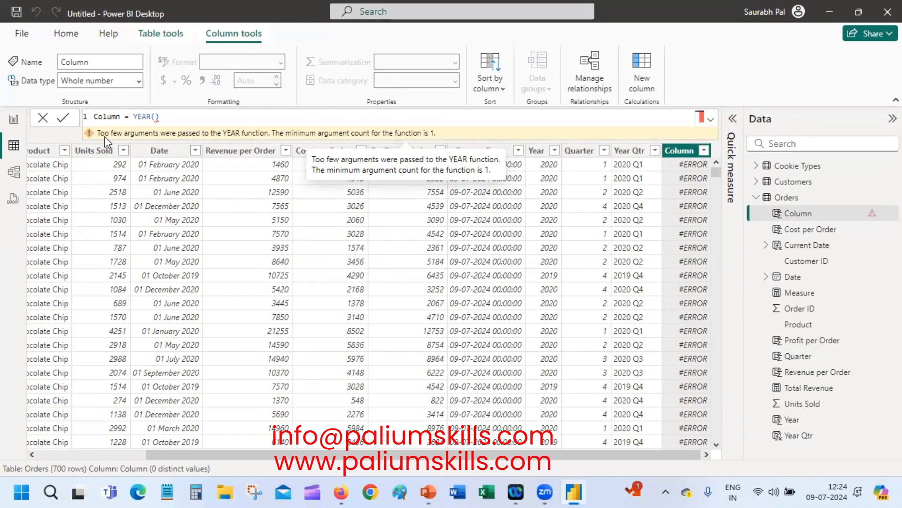
Step: Examine the error message for the YEAR() formula, expanding and collapsing the formula editor
left_click(154, 117)
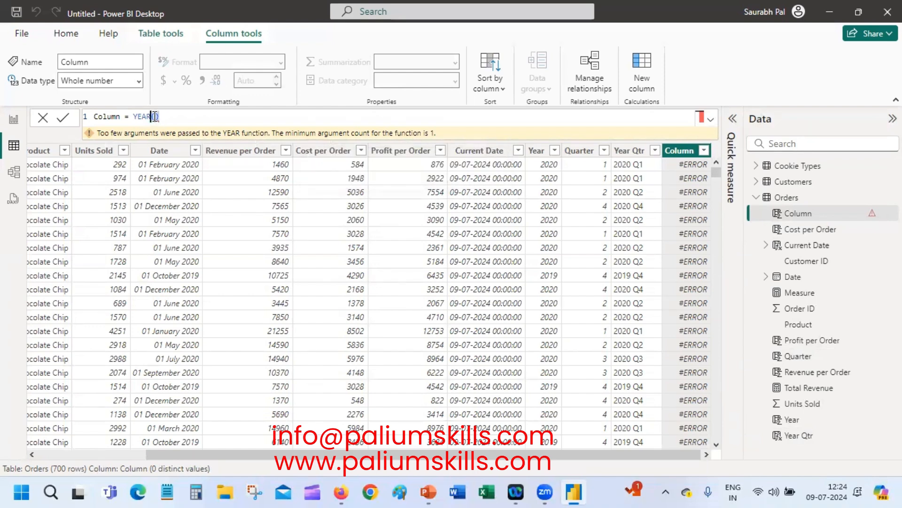
key("Right")
key("Right")
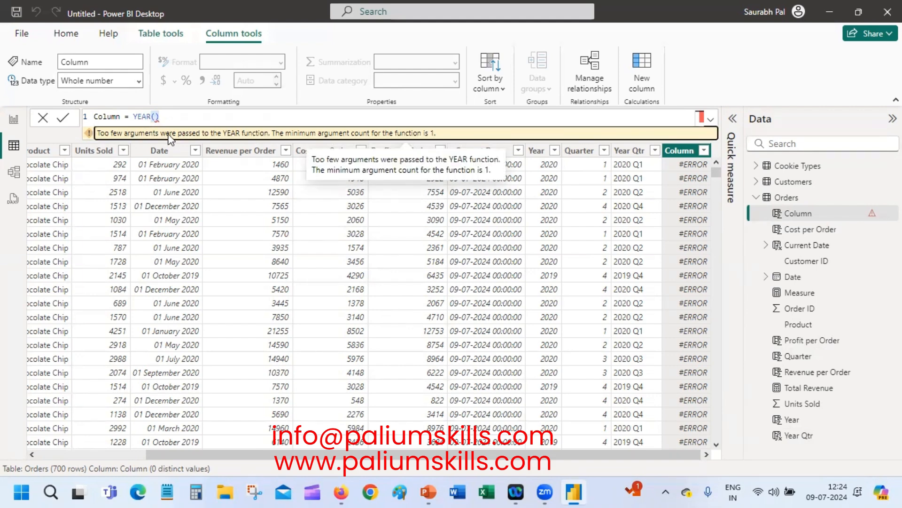
left_click(710, 119)
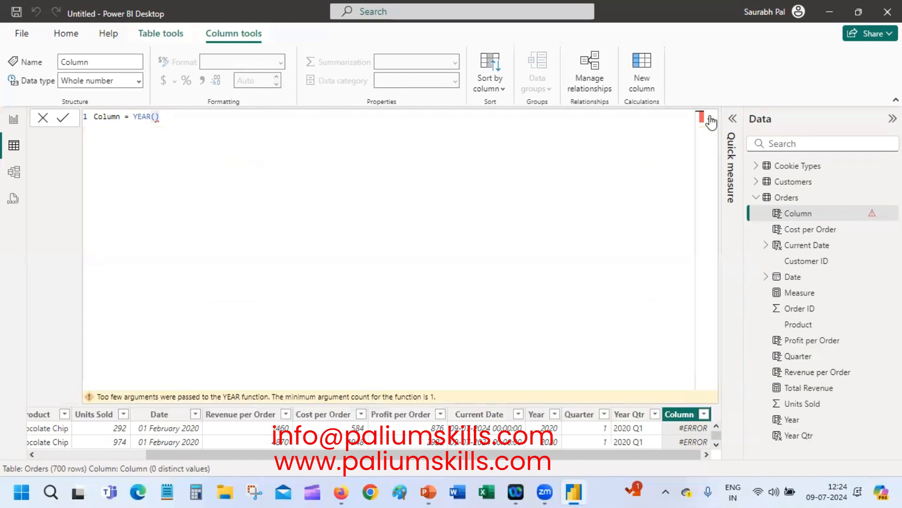
left_click(711, 119)
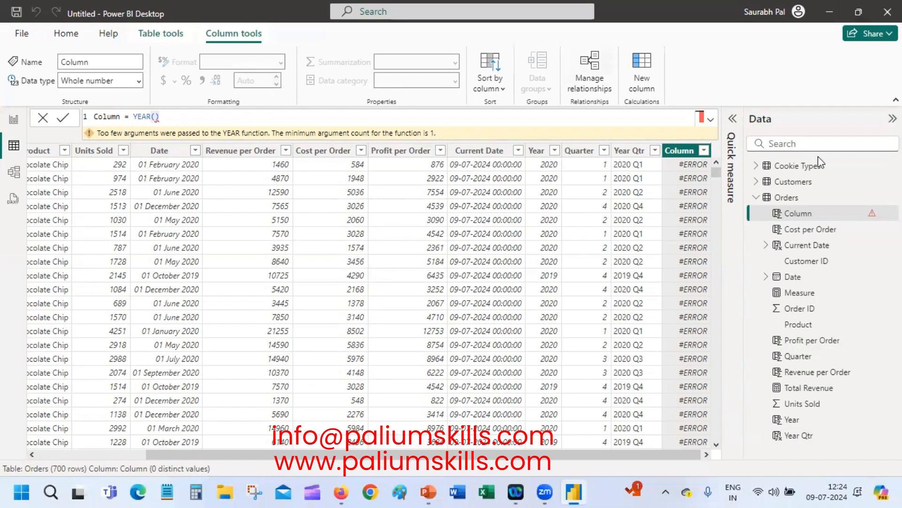
Step: Delete the calculated column holding the YEAR() formula from the Orders table
right_click(673, 151)
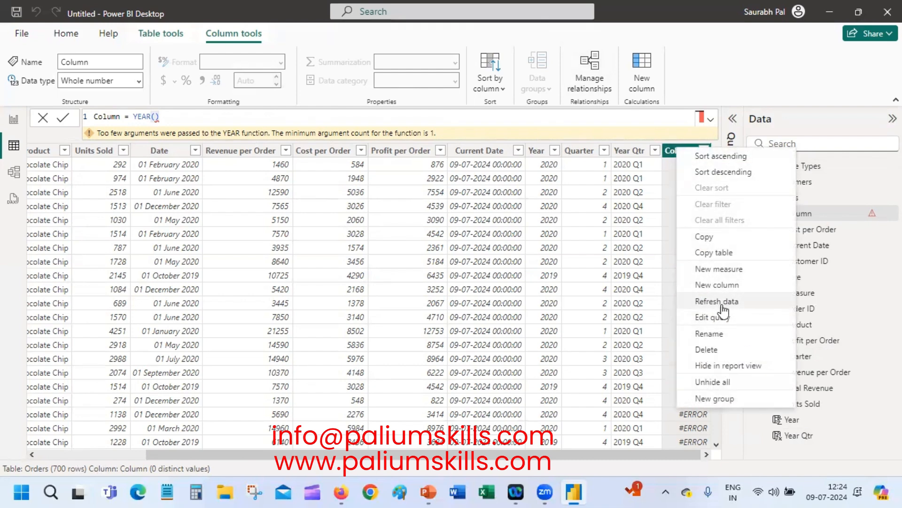
left_click(707, 350)
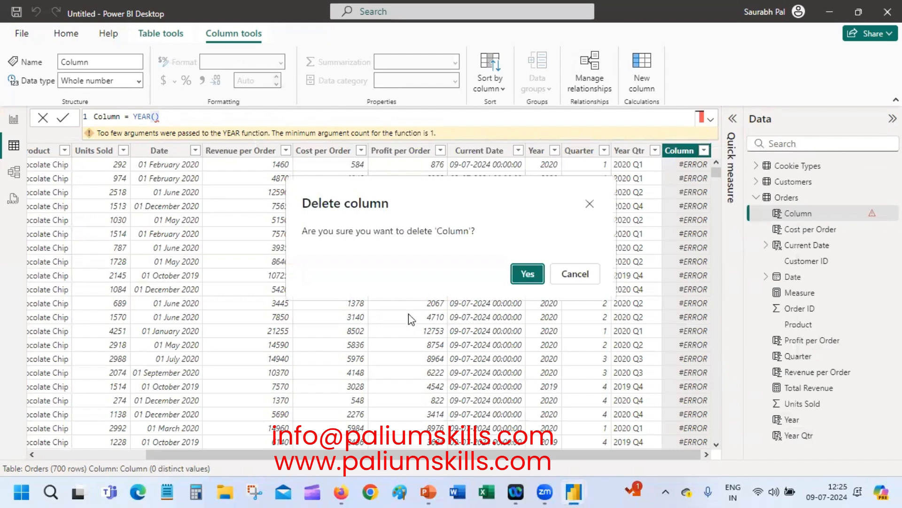
left_click(529, 270)
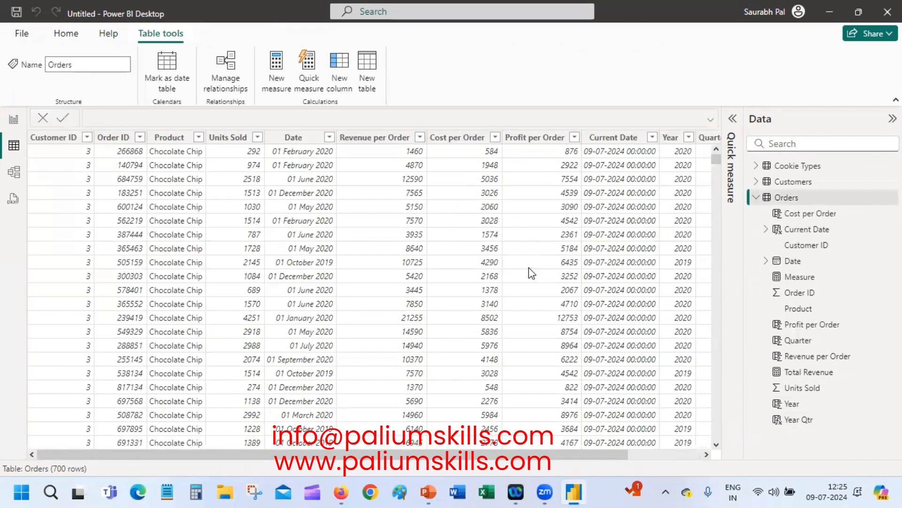
Step: Review the Year Qtr column in the Orders table and switch to the report view
scroll(672, 463, "right", 5)
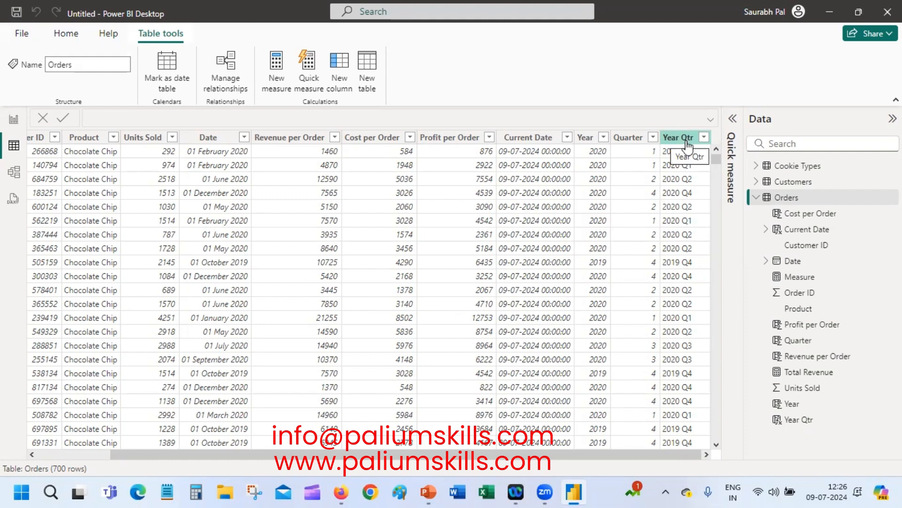
left_click(64, 36)
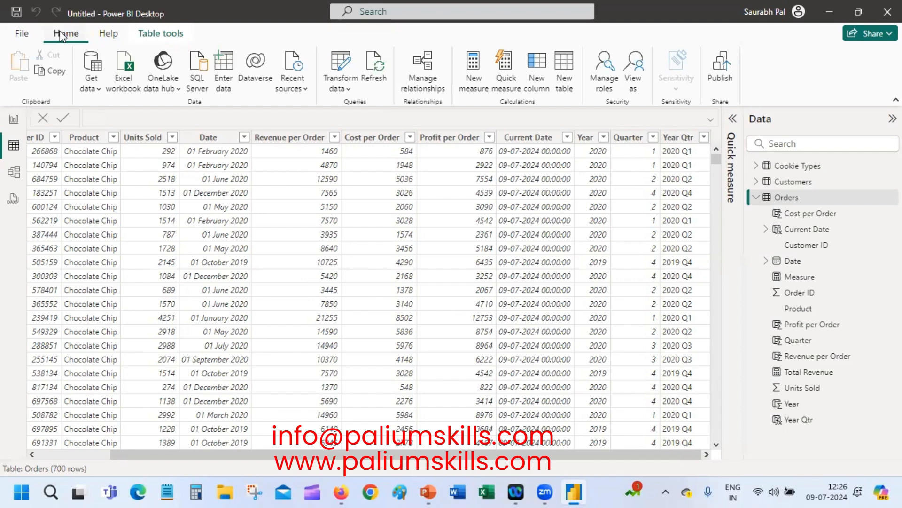
left_click(14, 119)
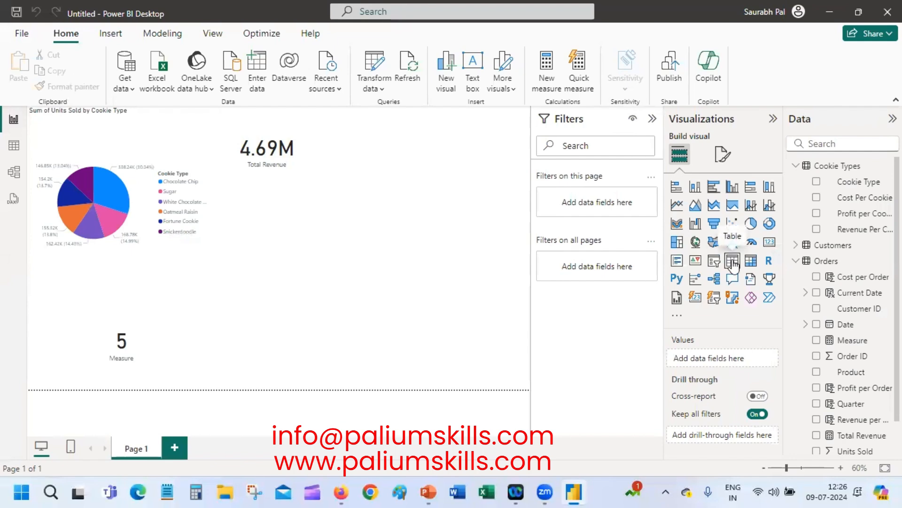
Step: Add a table visual to the report page with Units Sold and Year Qtr from the Orders table
left_click(732, 261)
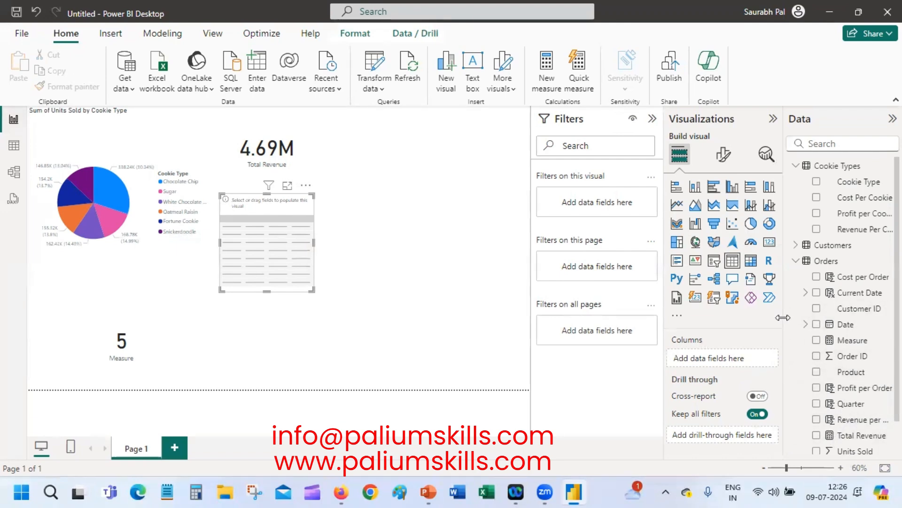
left_click_drag(782, 317, 715, 292)
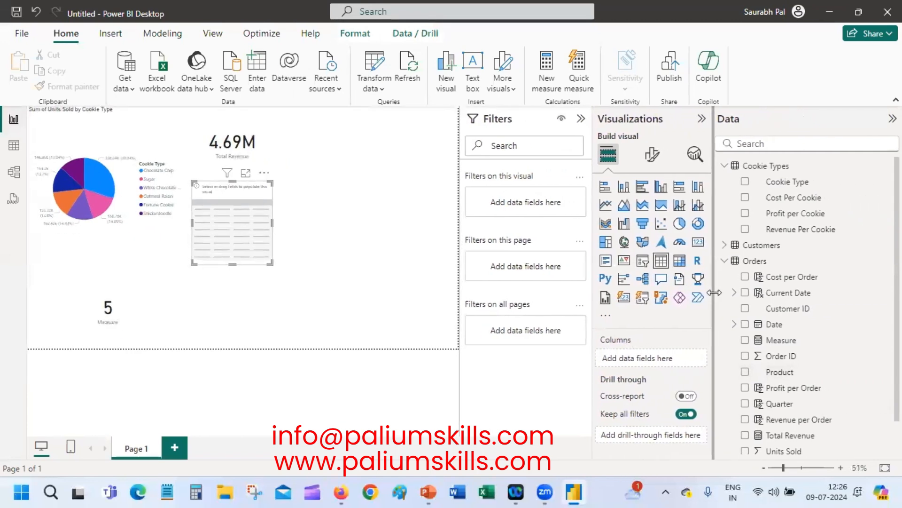
left_click(748, 451)
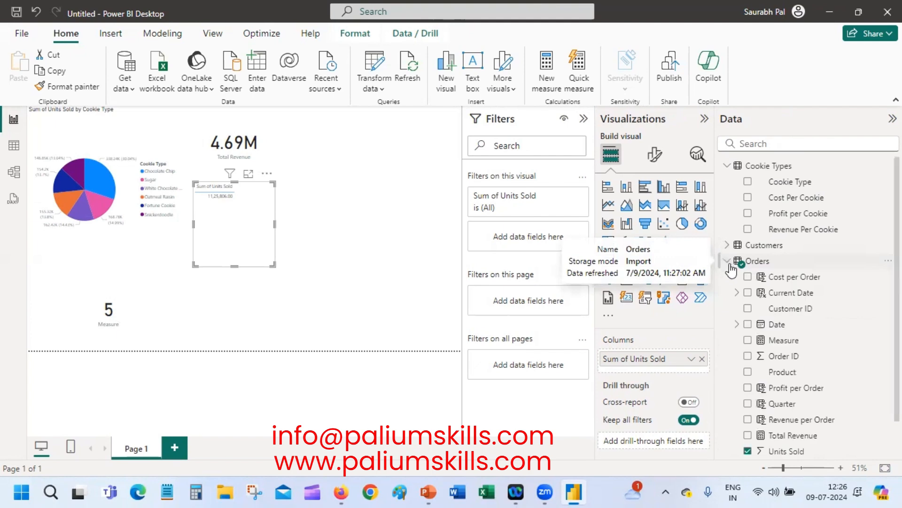
left_click(728, 166)
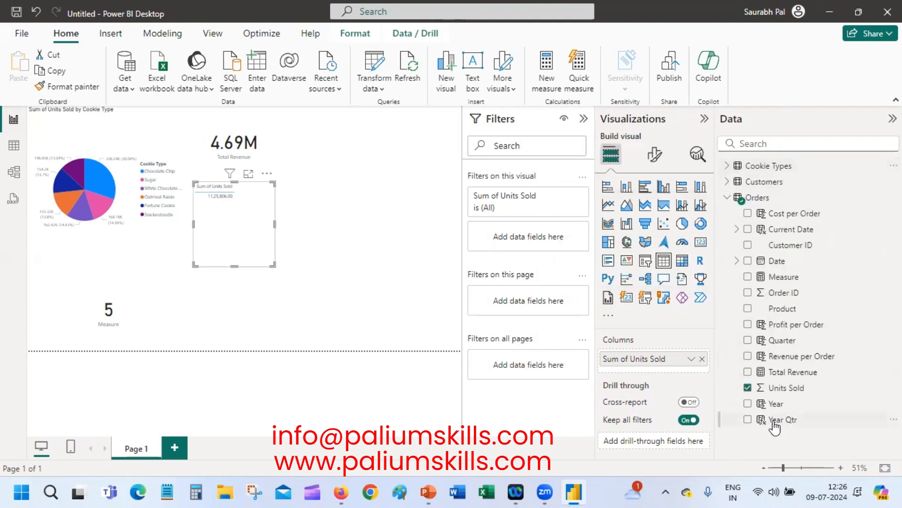
left_click(748, 419)
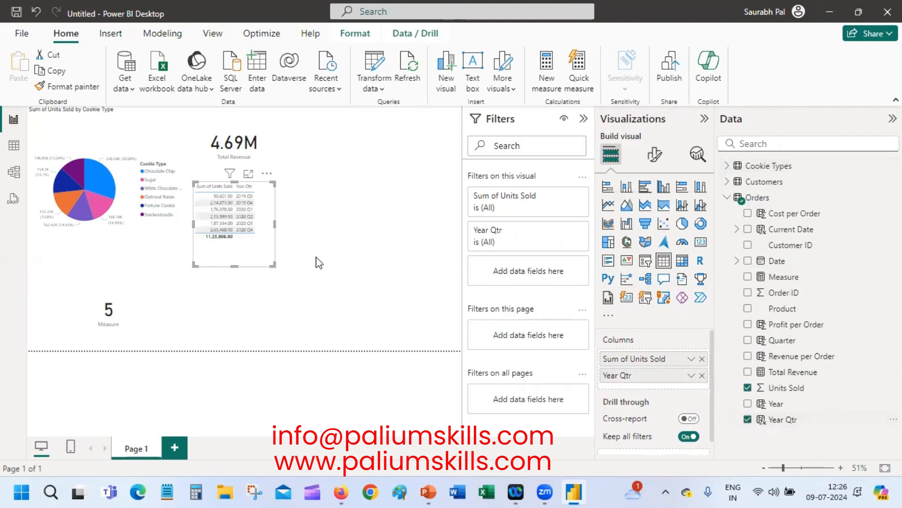
Step: Resize the Units Sold by Year Qtr table visual and cross-filter the page by its 2019 Q4 row
left_click_drag(275, 267, 371, 332)
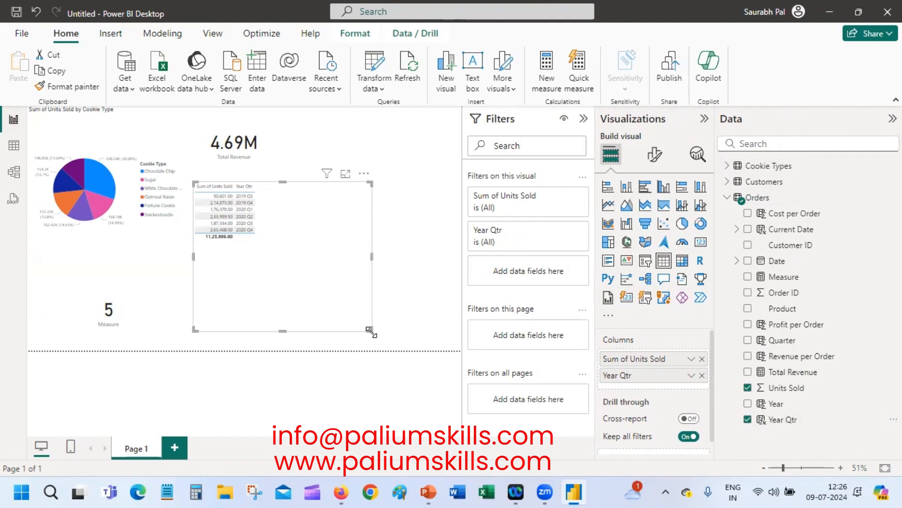
double_click(416, 293)
left_click(211, 202)
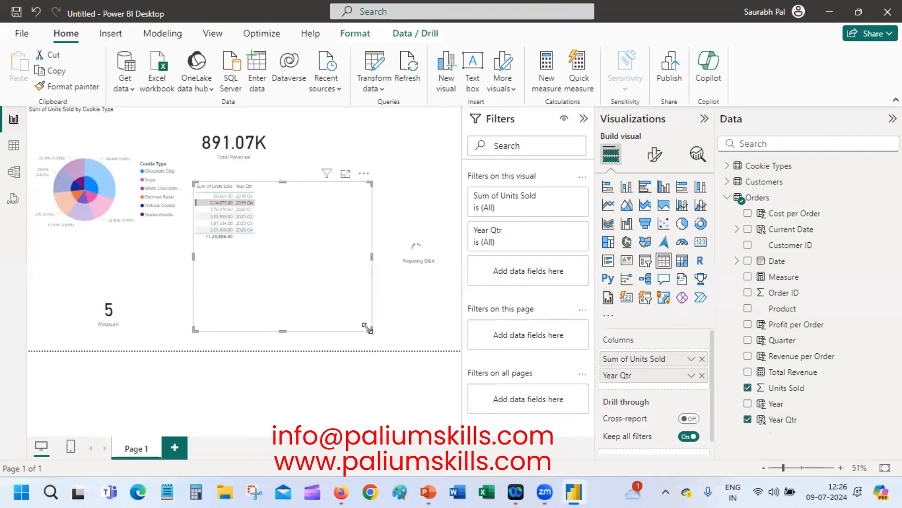
left_click_drag(367, 328, 294, 287)
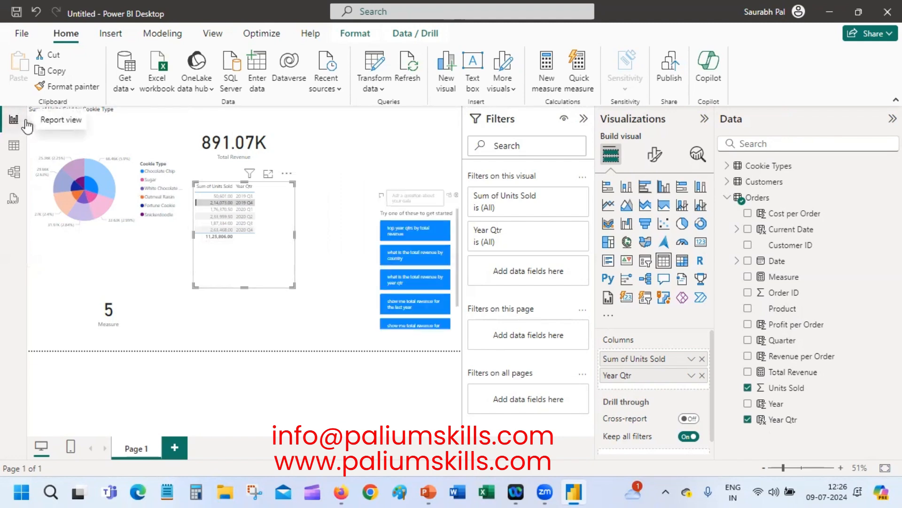
Step: Remove the Q&A visual from the report page
left_click(428, 196)
left_click(453, 174)
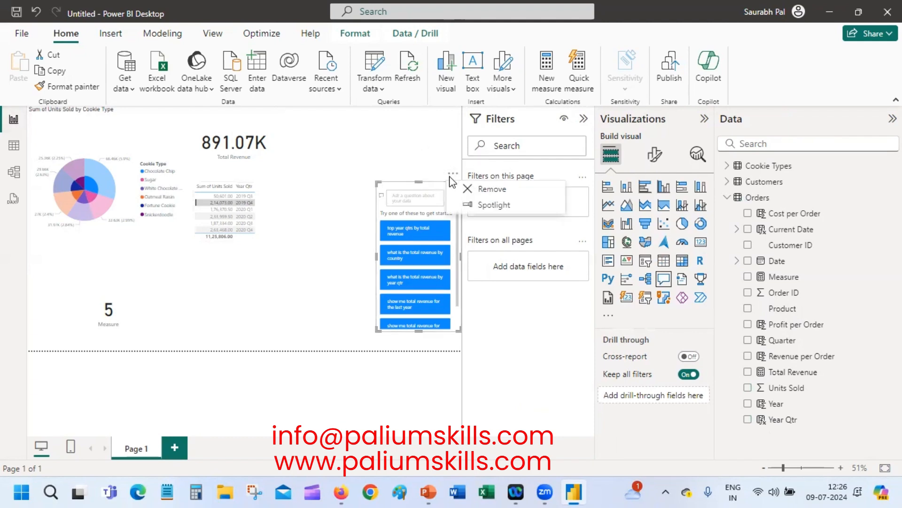
left_click(489, 190)
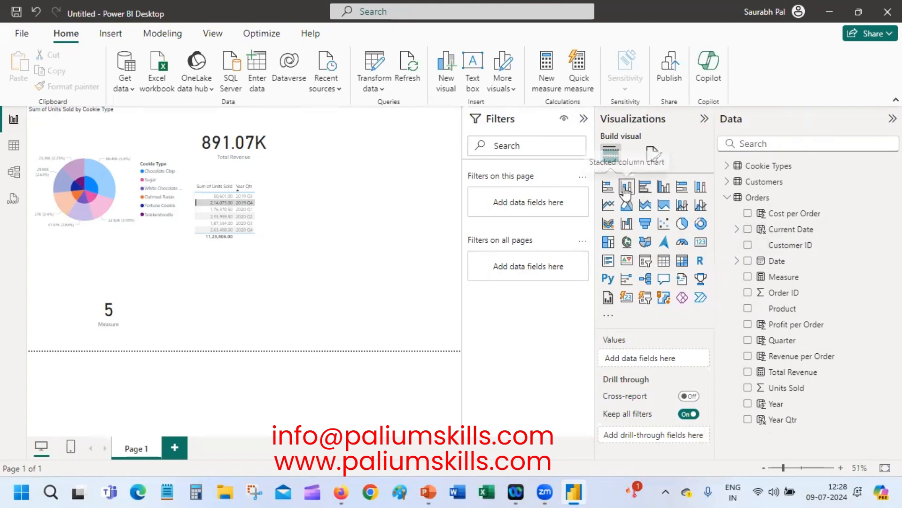
Step: Add a clustered column chart of Units Sold by Year Qtr and enlarge it on the page
left_click(663, 188)
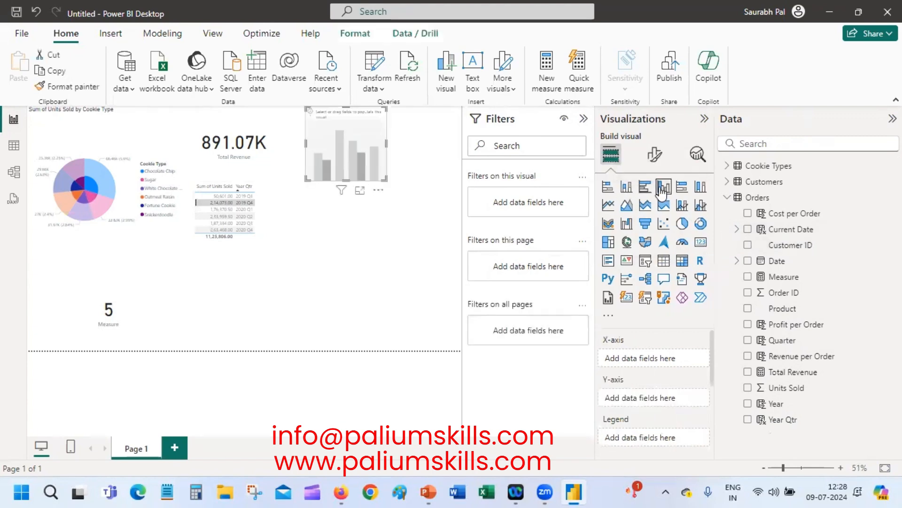
left_click(748, 387)
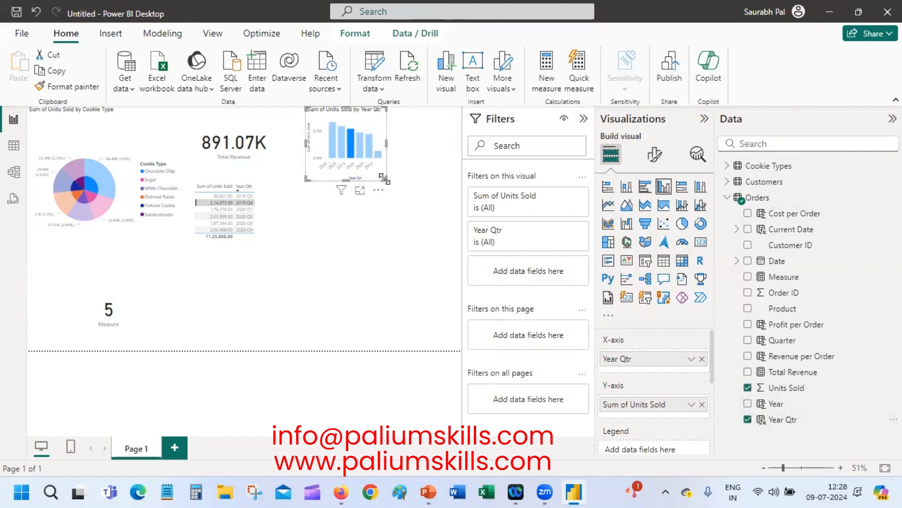
left_click_drag(383, 177, 452, 240)
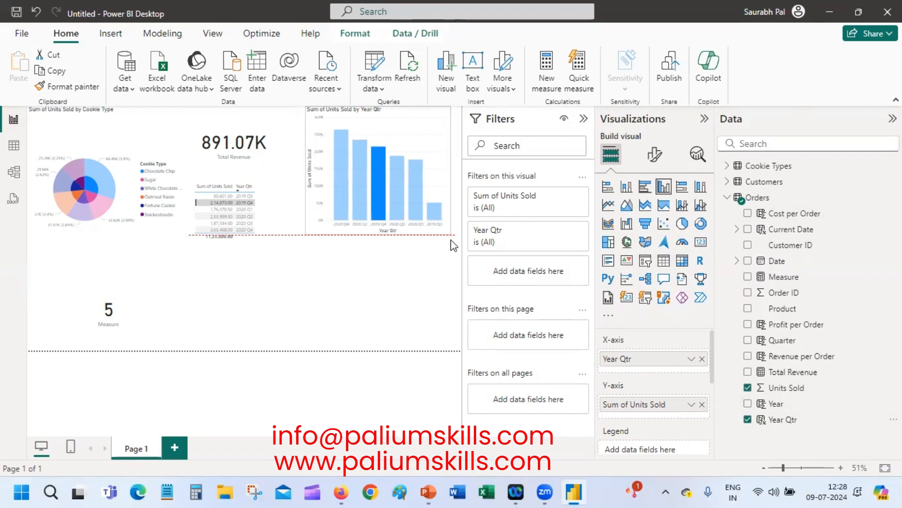
Step: Shrink the table visual and switch its cross-filter from the 2019 Q4 row to the 2019 Q3 row
left_click(221, 200)
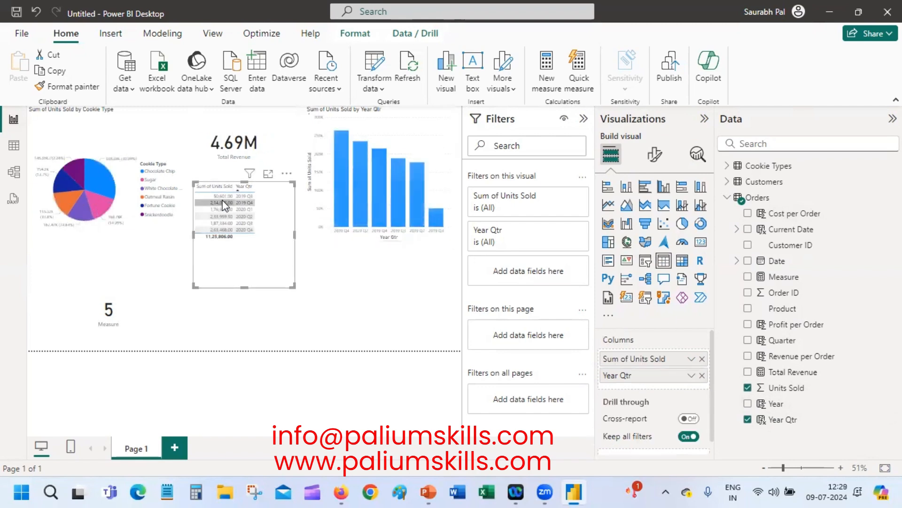
left_click_drag(295, 287, 275, 260)
left_click(237, 196)
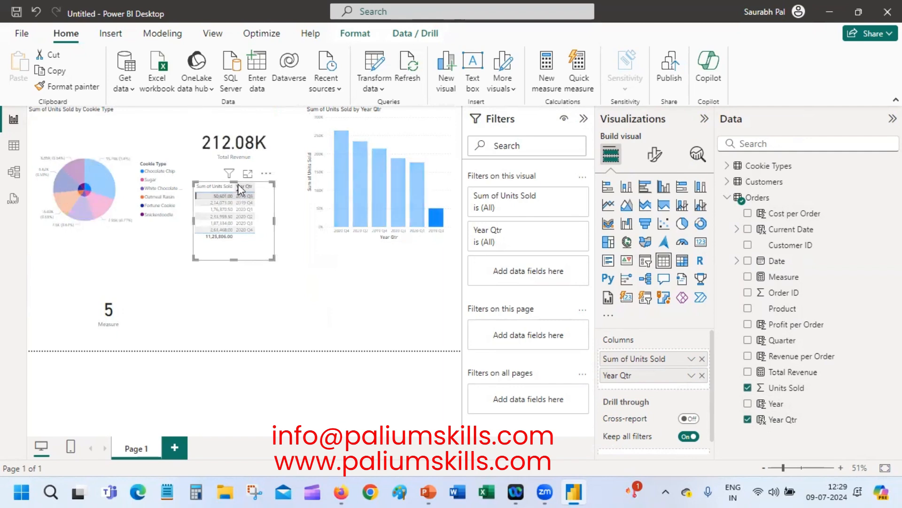
Step: Examine the Units Sold by Year Qtr table in focus mode, return to the report and deselect the visual
left_click(247, 175)
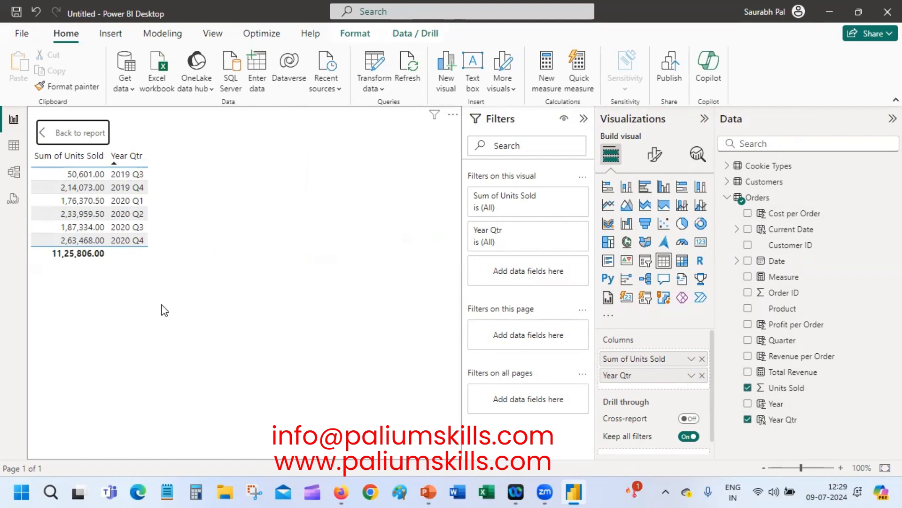
left_click(61, 133)
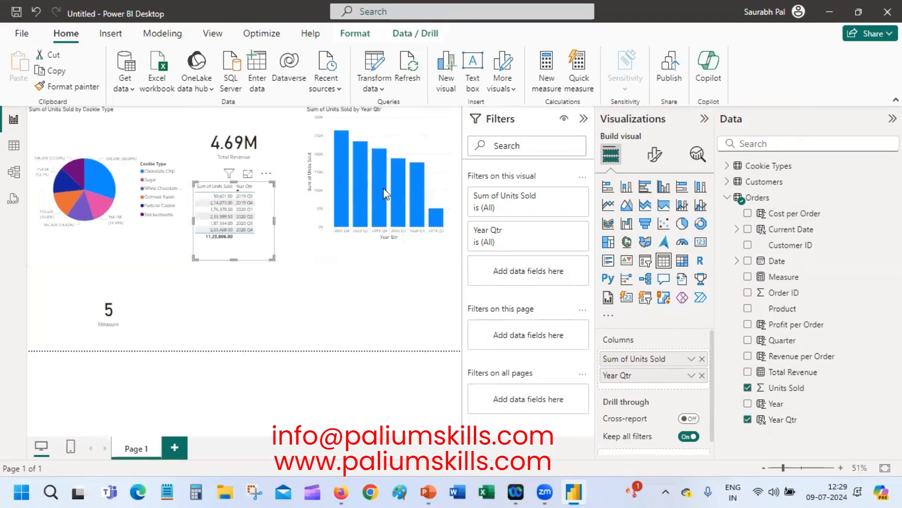
left_click(417, 292)
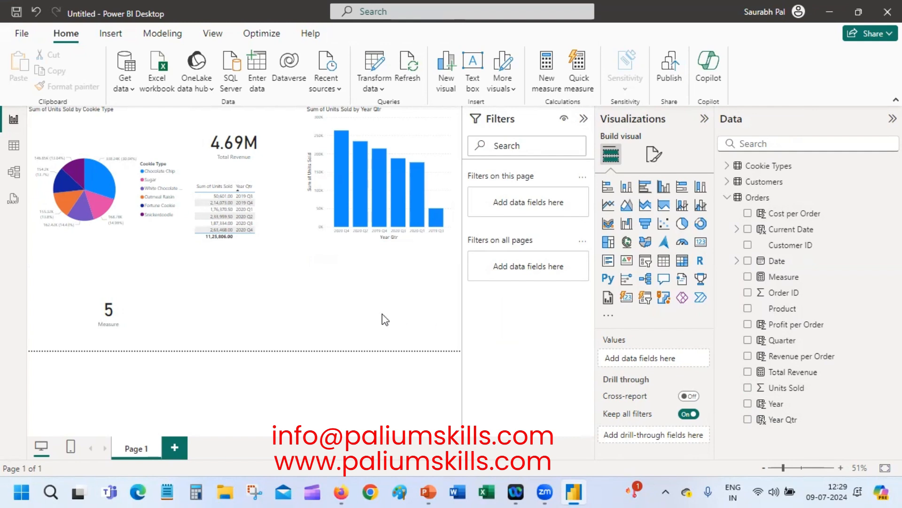
Step: Open the model view and align the Cookie Types table card with the Customers and Orders cards
left_click(14, 174)
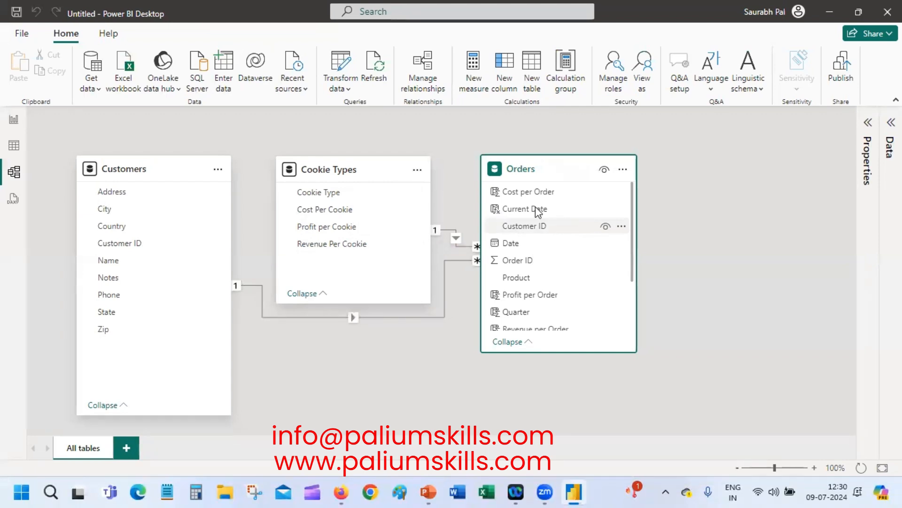
mouse_move(371, 174)
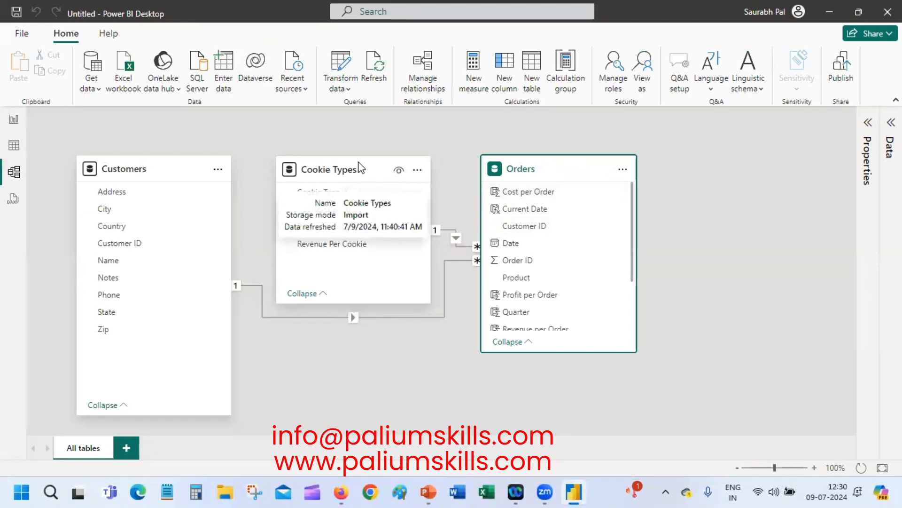
left_click_drag(358, 163, 358, 130)
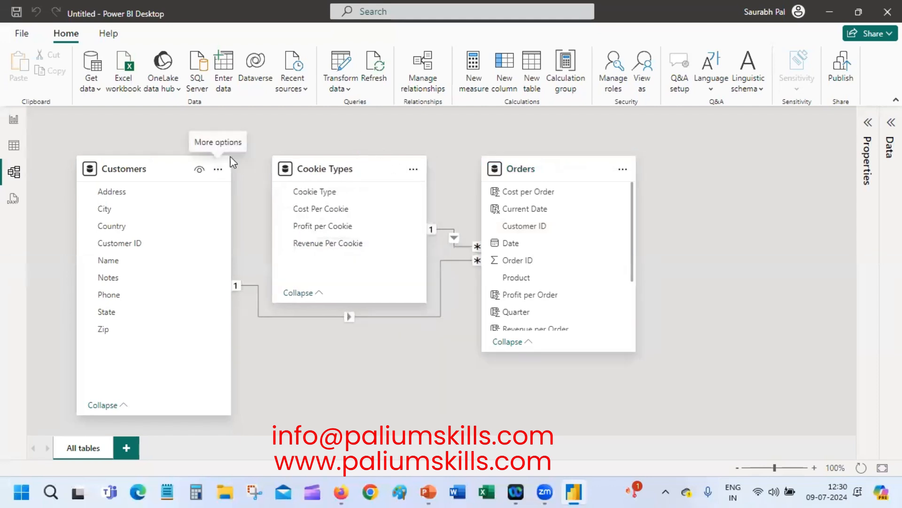
Step: Examine the formula of the Cost per Order column and the list of relationships between the model's tables
left_click(554, 197)
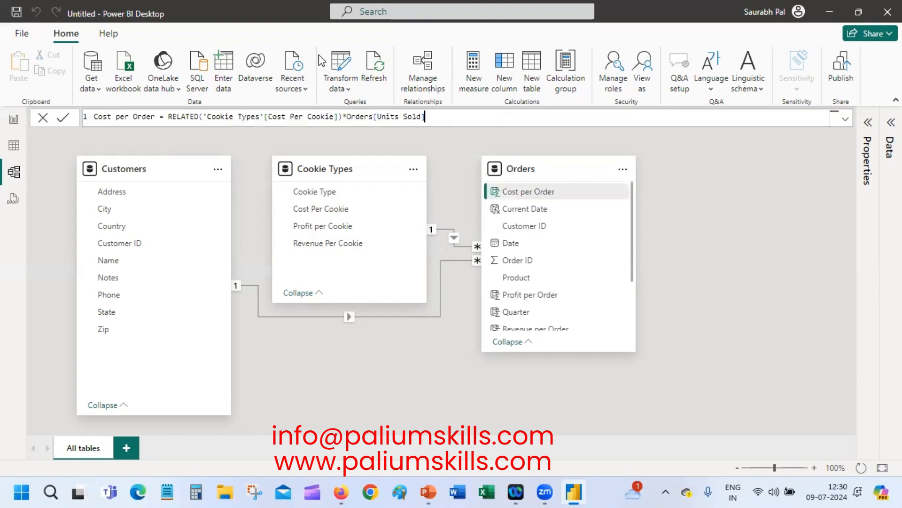
left_click(423, 71)
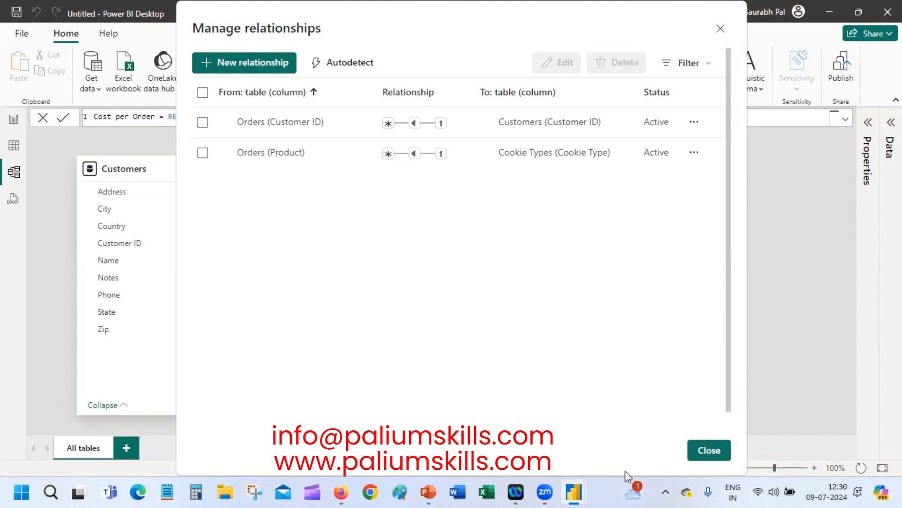
left_click(710, 451)
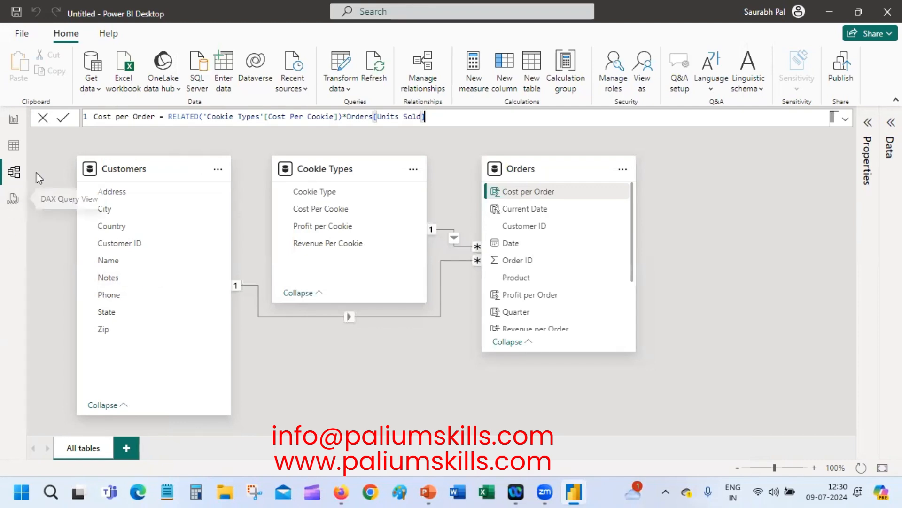
Step: Check the Orders data, return to the model view and lengthen the Orders card to fit all its fields
left_click(14, 148)
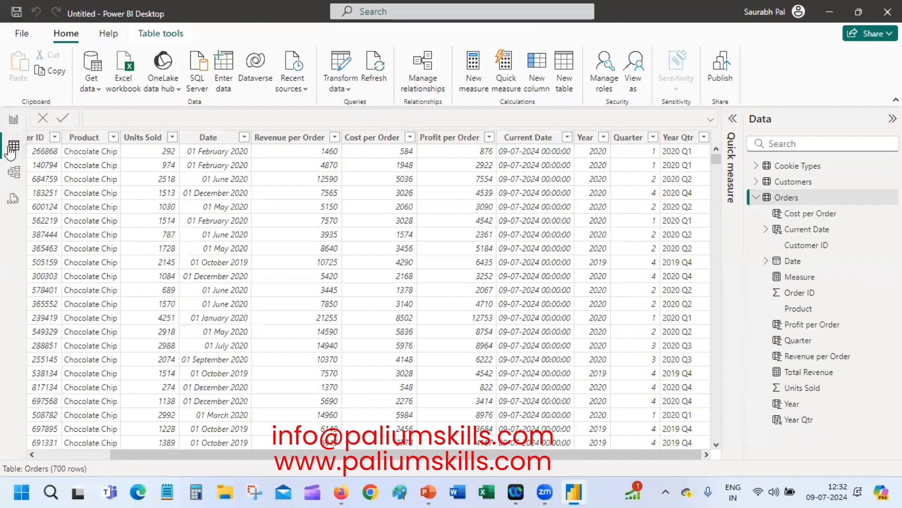
left_click(12, 172)
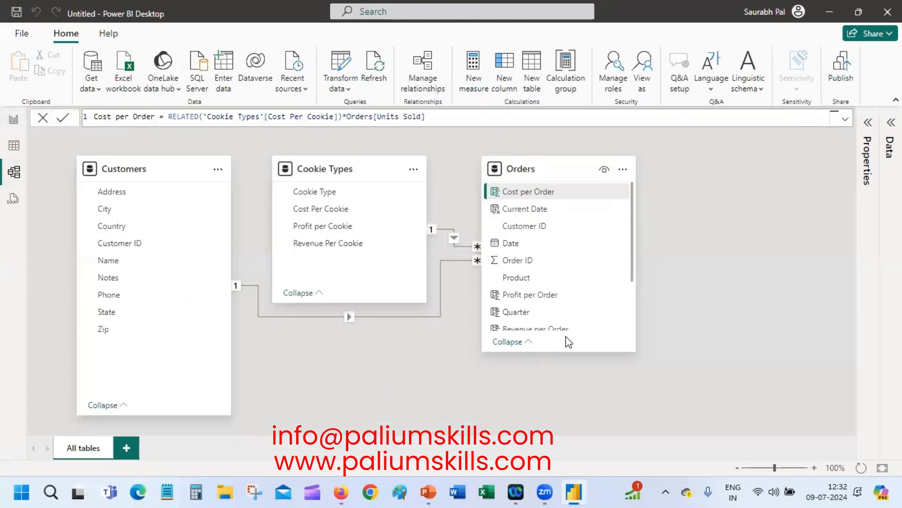
left_click_drag(633, 268, 638, 355)
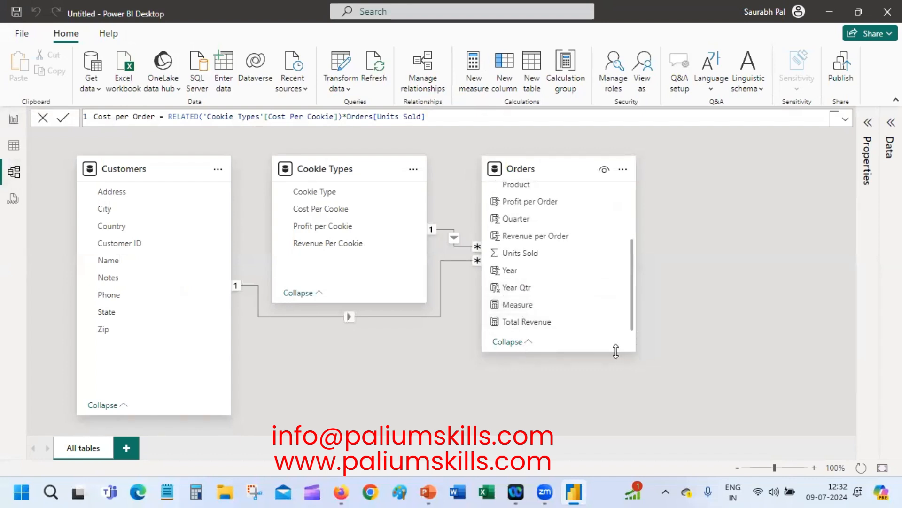
left_click_drag(616, 352, 606, 459)
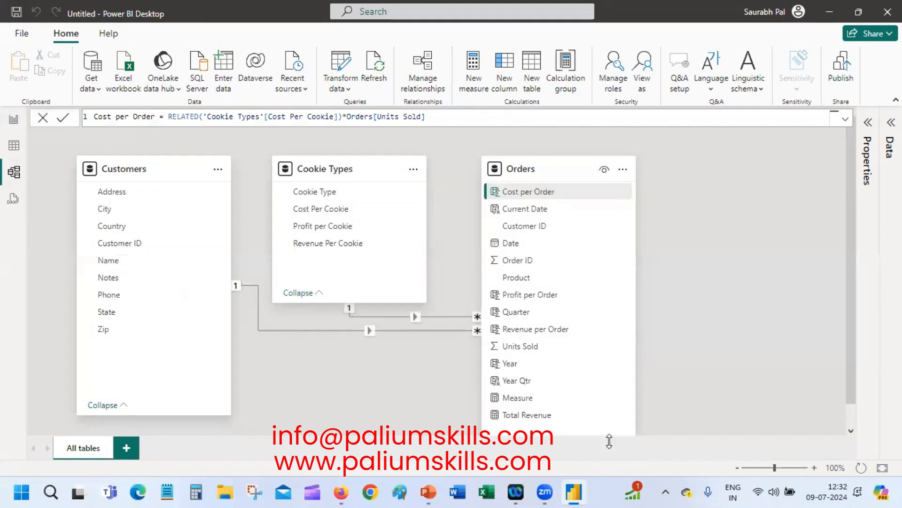
left_click(681, 331)
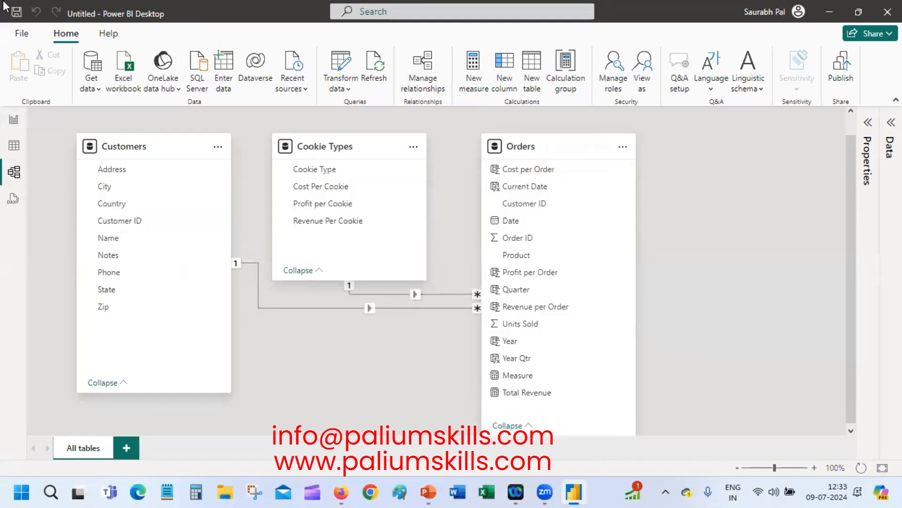
Step: Review the report page and the Orders table data, ending in the report view
left_click(15, 121)
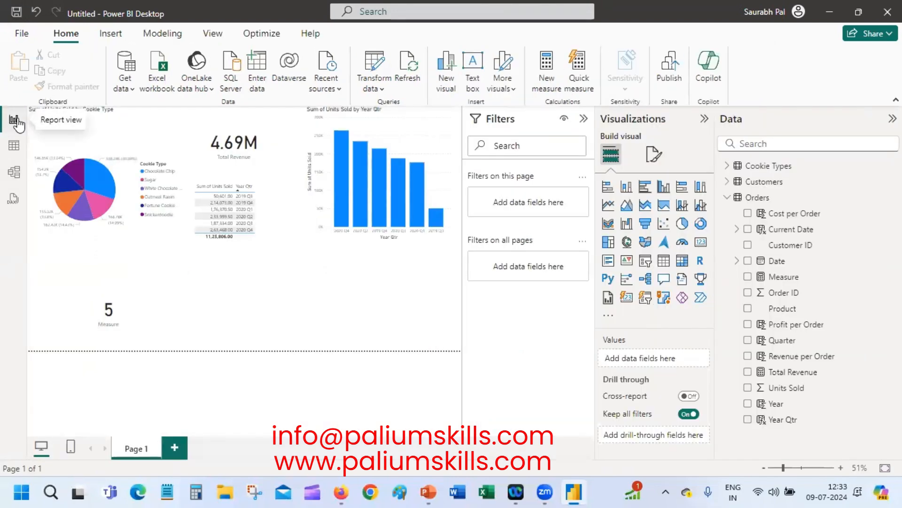
left_click(13, 145)
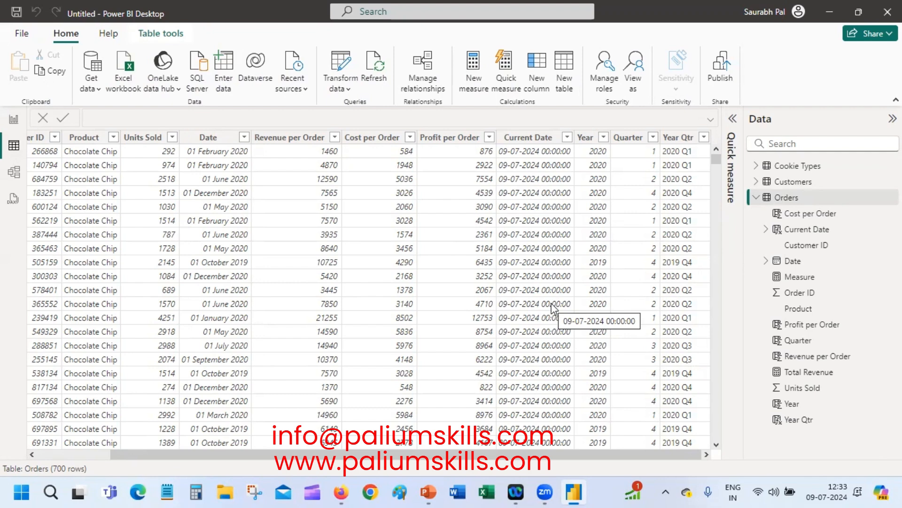
left_click(11, 112)
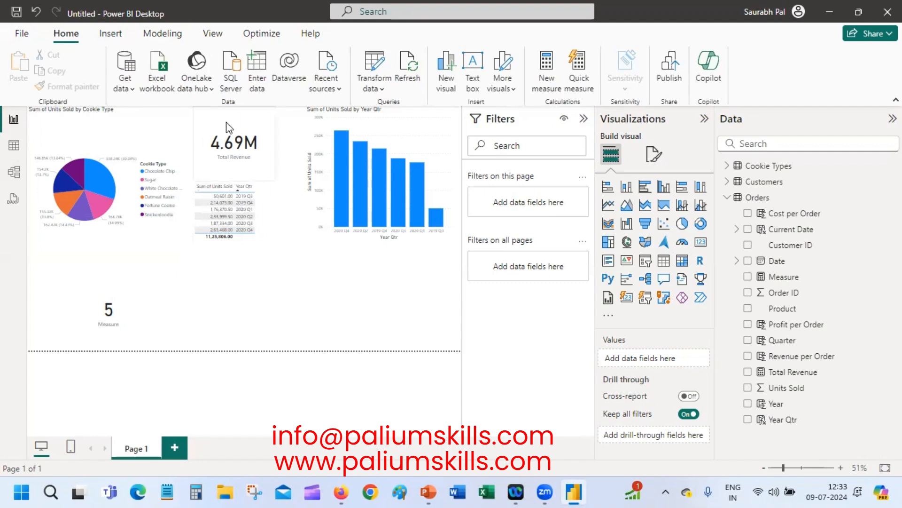
Step: Shrink the Measure card to about 171 high by 167 wide and check its size properties
left_click(73, 294)
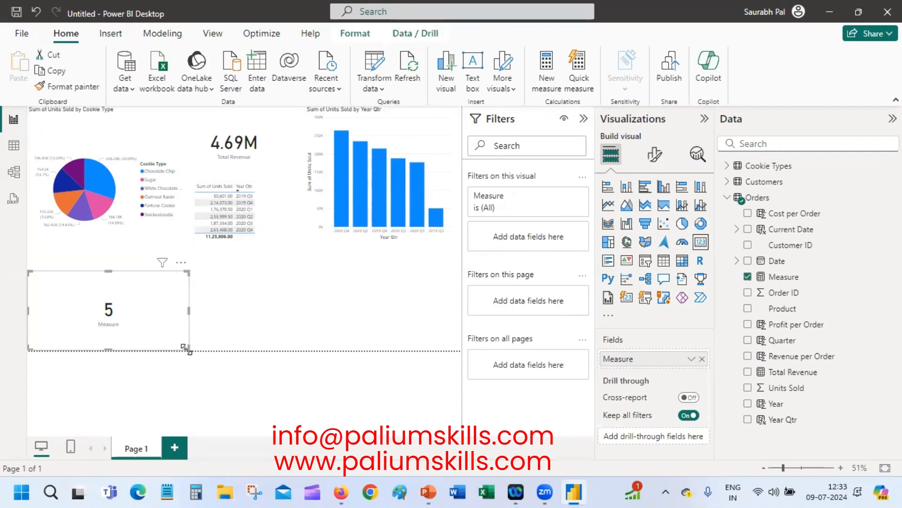
left_click_drag(186, 347, 81, 328)
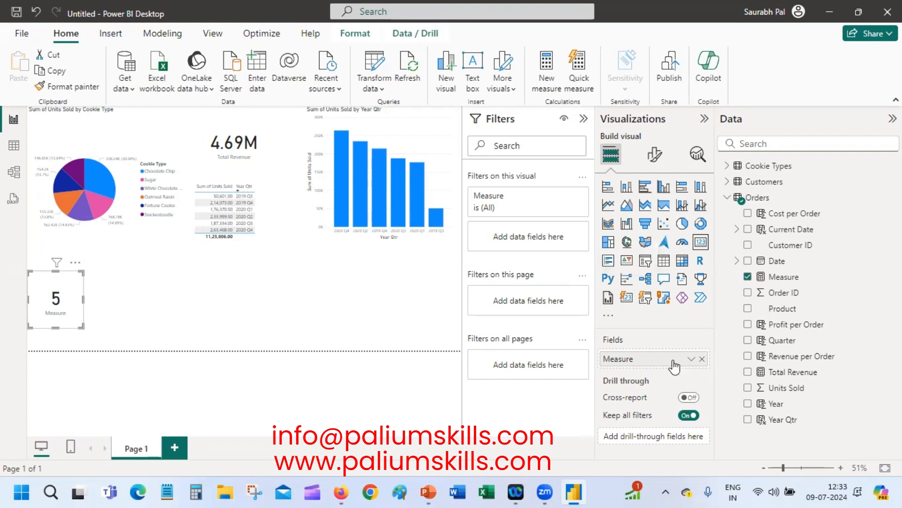
left_click(655, 154)
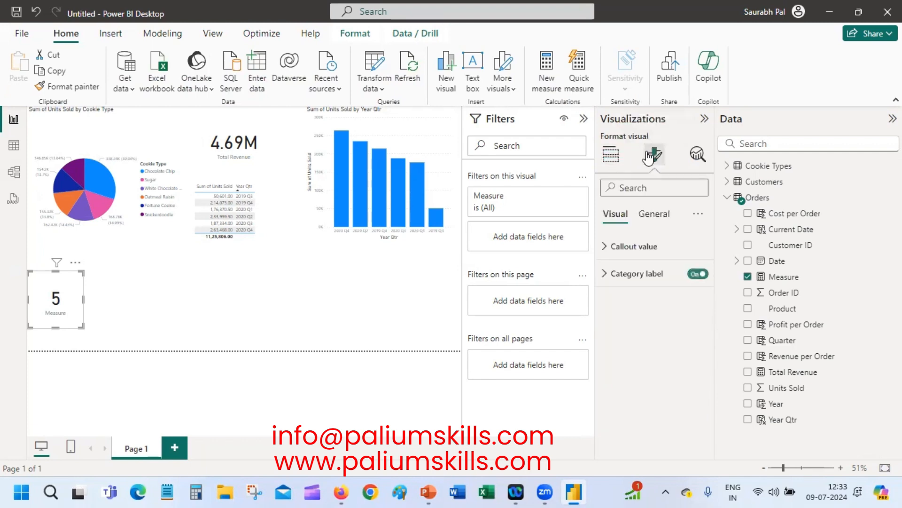
left_click(652, 215)
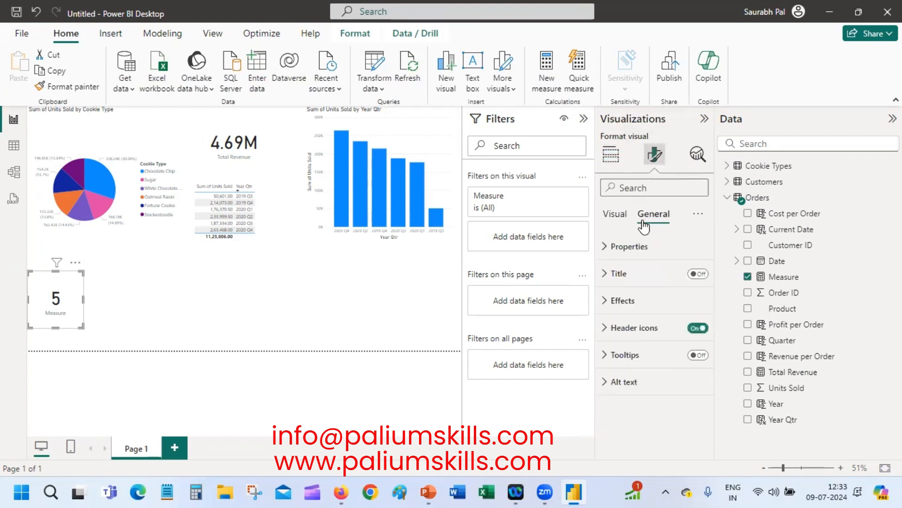
left_click(605, 258)
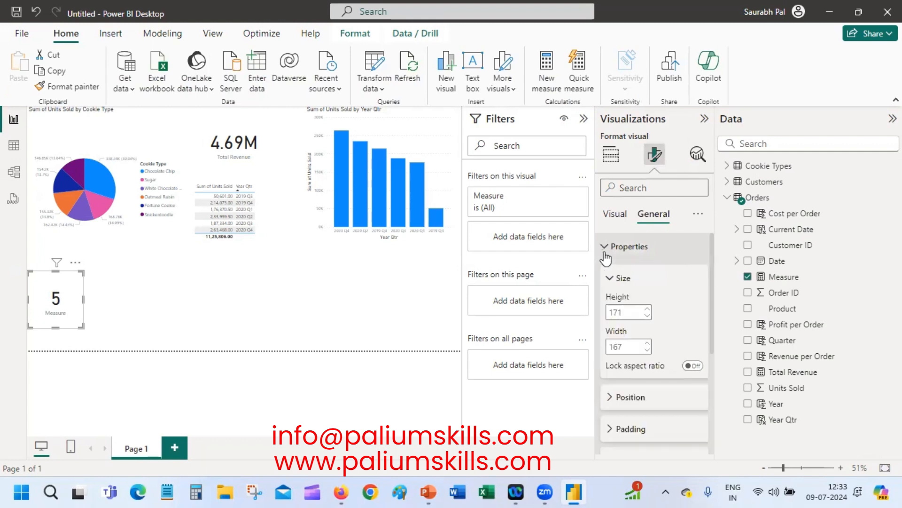
left_click(605, 254)
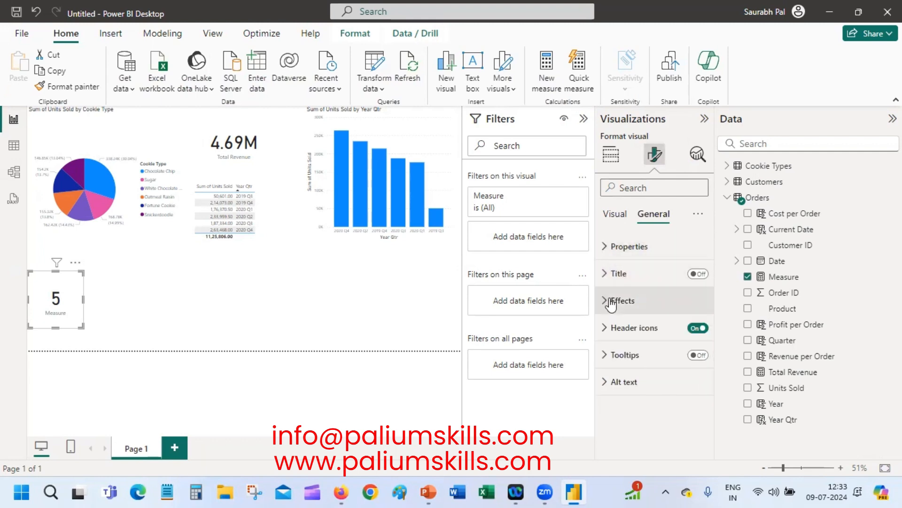
Step: Turn on the title of the Measure card and set its text to "No of Customers"
left_click(606, 274)
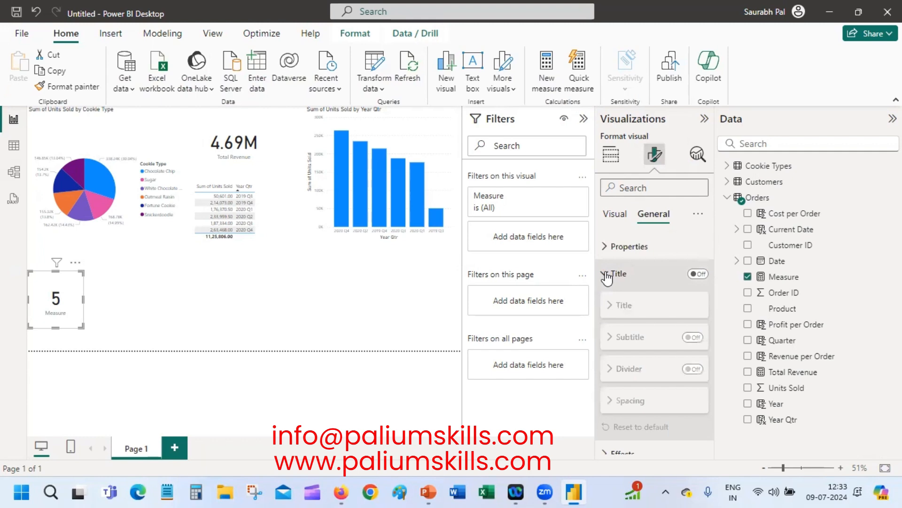
left_click(698, 276)
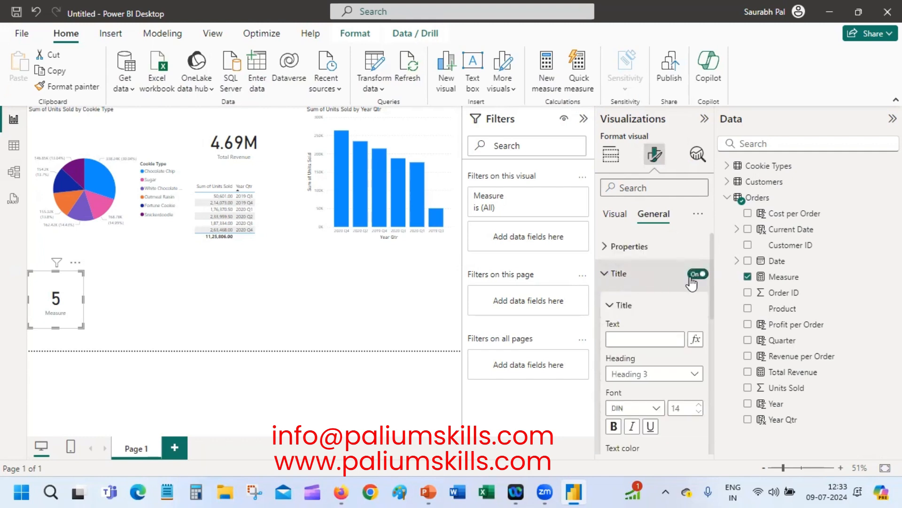
left_click(637, 334)
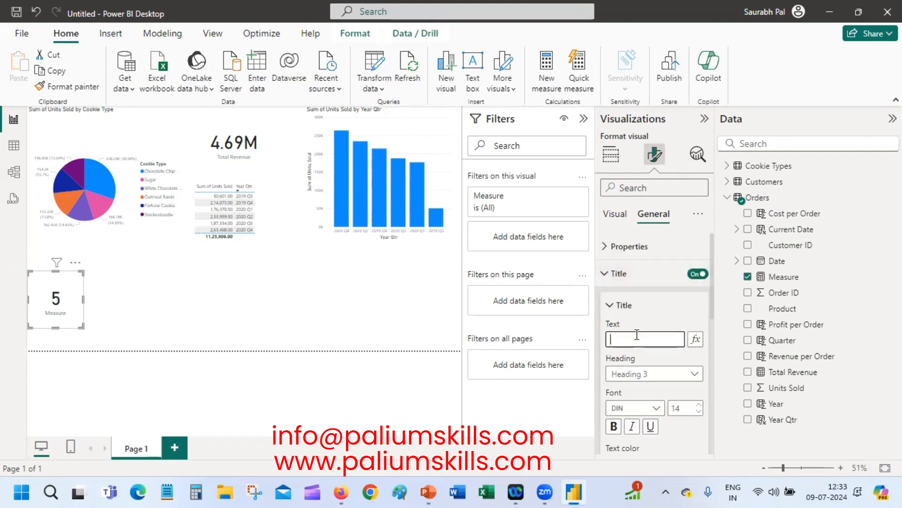
type("N")
type(" of")
key("BackSpace")
key("BackSpace")
key("BackSpace")
type("o of Customers")
key("Tab")
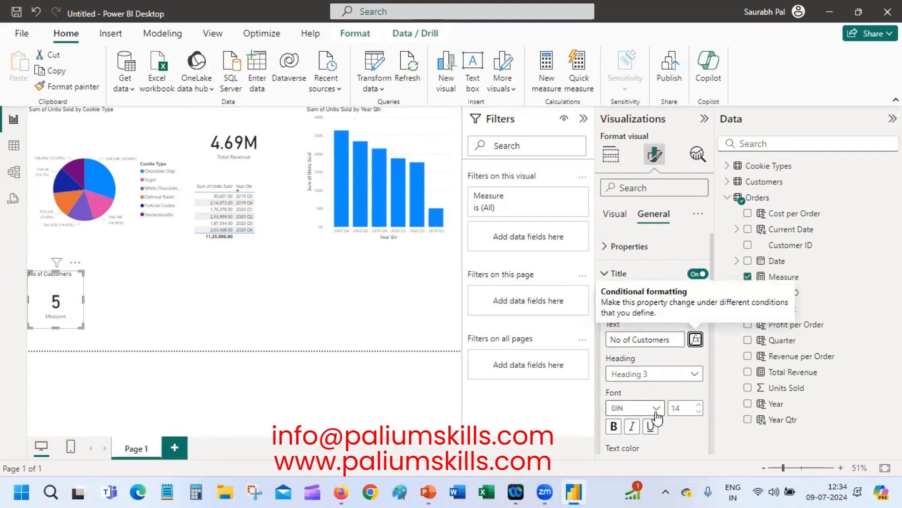
Step: Center the title of the No of Customers card horizontally
left_click(709, 406)
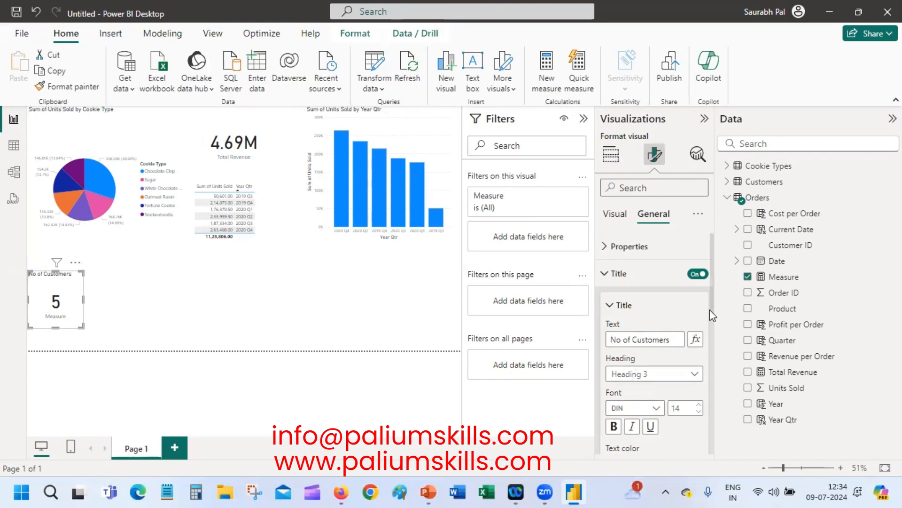
scroll(709, 309, "down", 5)
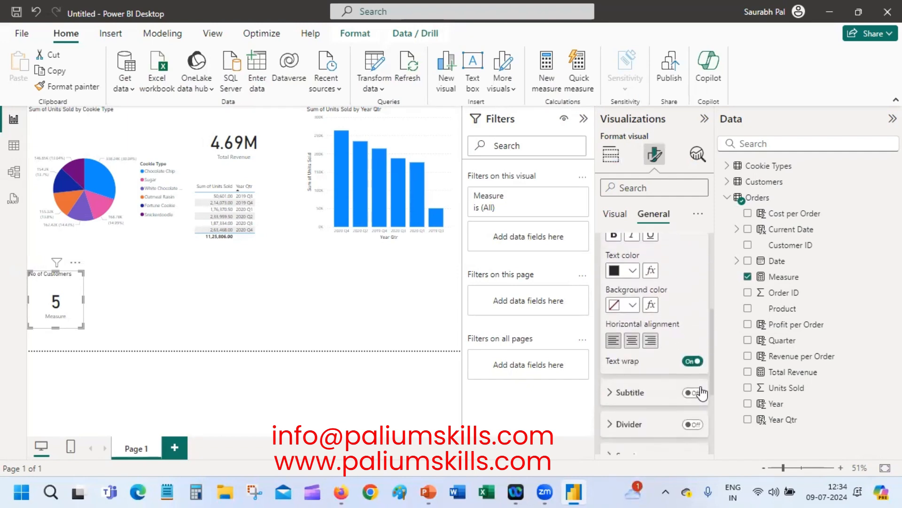
left_click(632, 333)
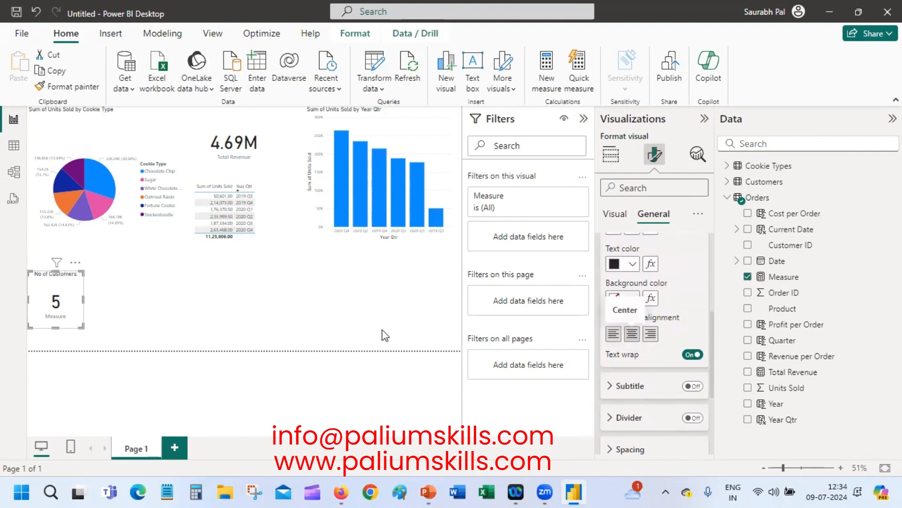
left_click(143, 302)
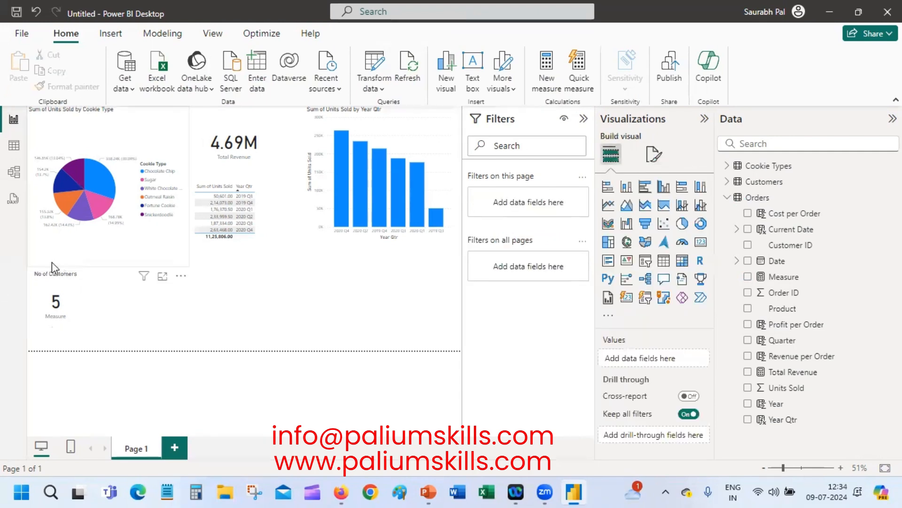
Step: Turn off the category label beneath the value on the No of Customers card
left_click(60, 288)
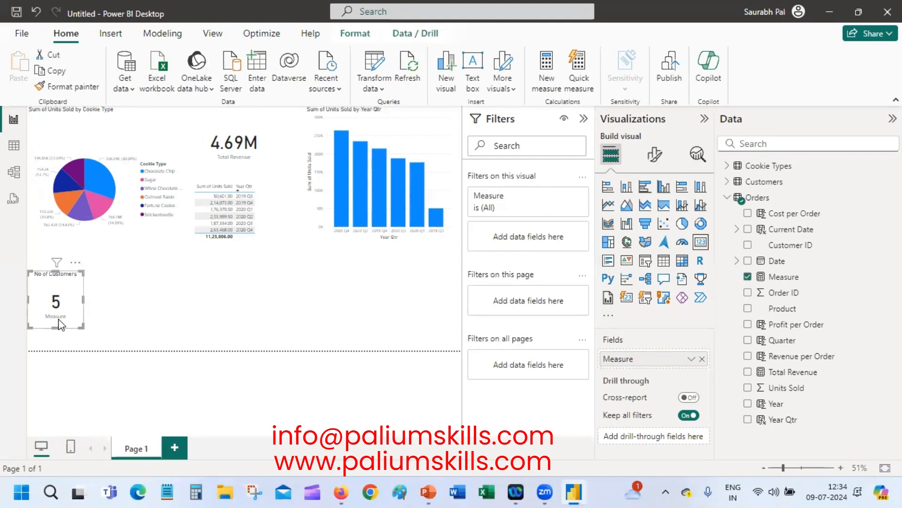
left_click(654, 154)
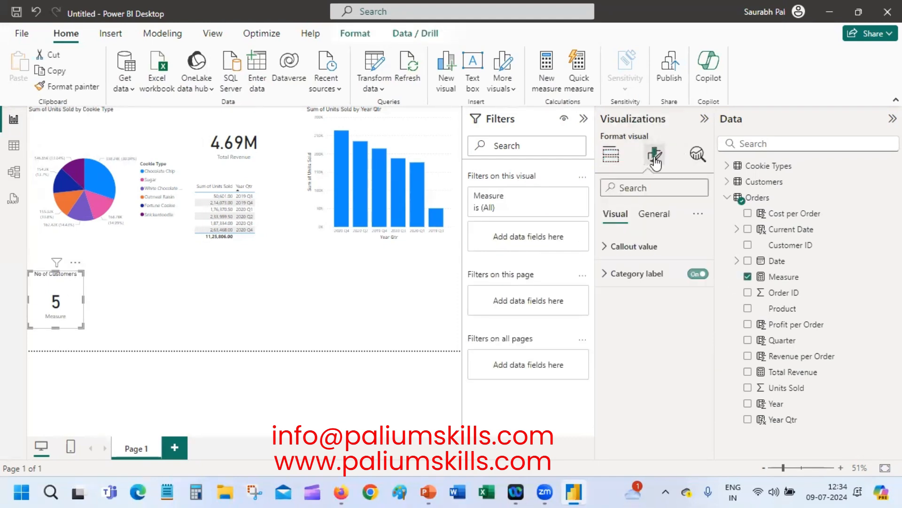
left_click(611, 273)
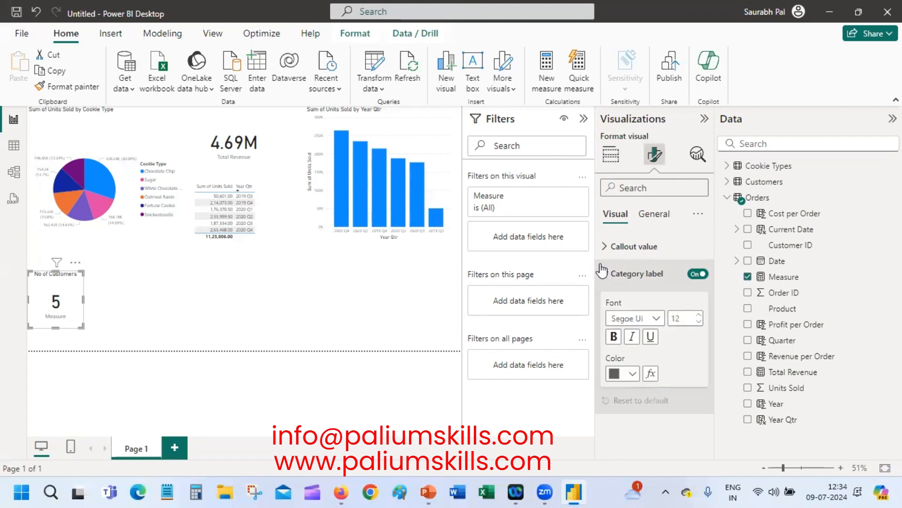
left_click(698, 273)
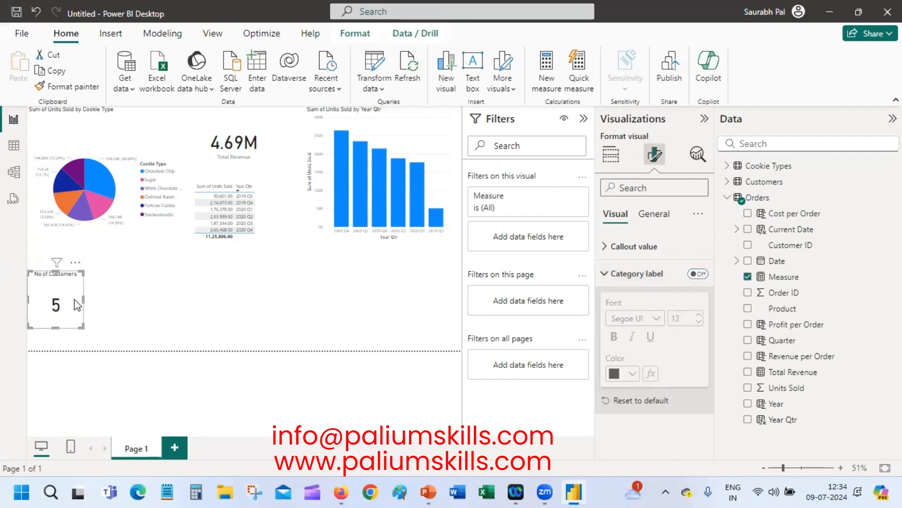
left_click(94, 317)
Step: Move the cookie type pie chart down and place the No of Customers and Total Revenue cards side by side above it
left_click_drag(48, 277, 183, 114)
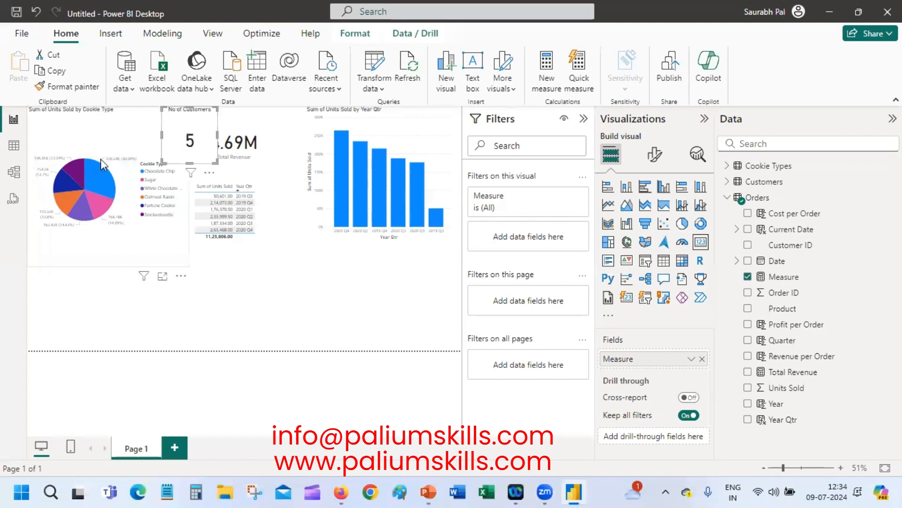
left_click_drag(100, 159, 103, 199)
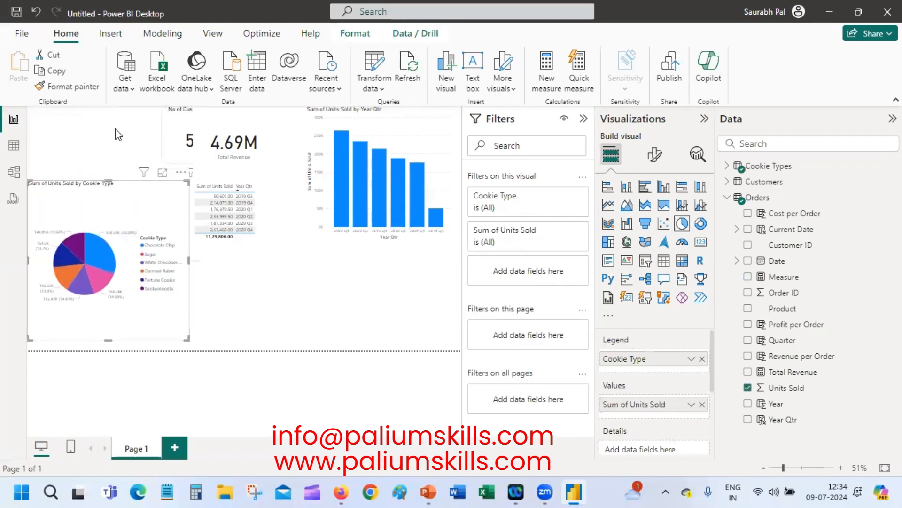
left_click_drag(118, 135, 55, 127)
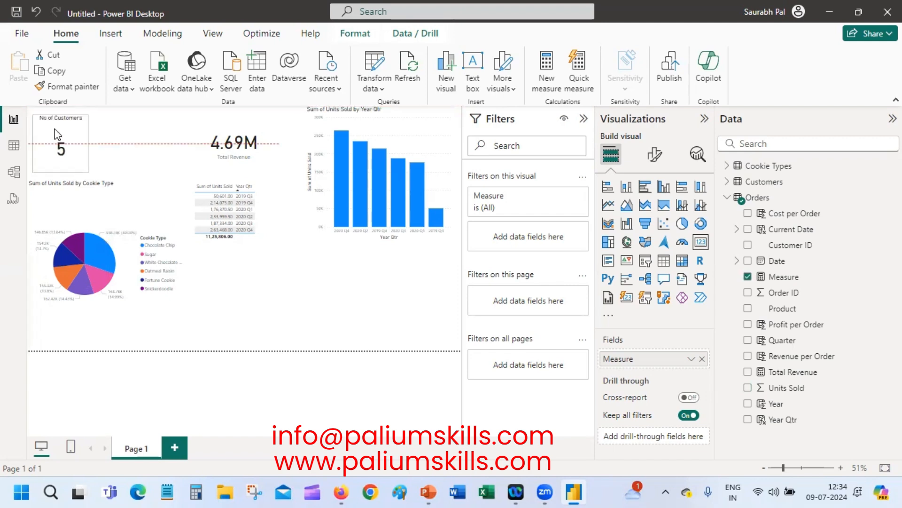
left_click_drag(214, 149, 158, 154)
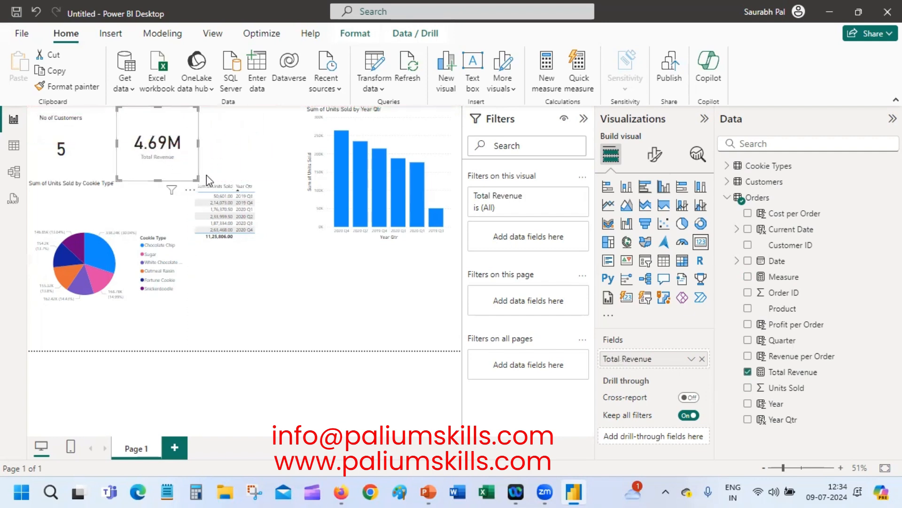
left_click(217, 152)
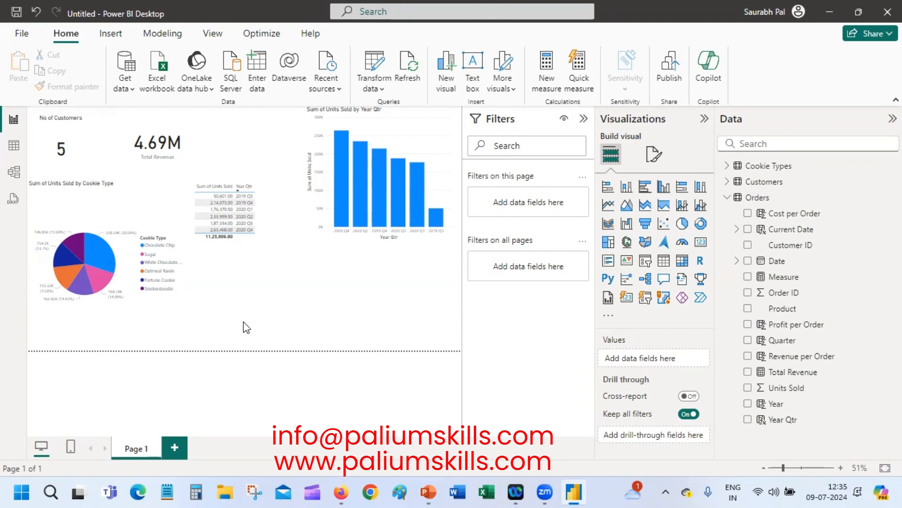
Step: Move the Units Sold table up beside the Total Revenue card and place the Year Qtr column chart beneath it
left_click_drag(235, 249, 242, 175)
left_click(246, 146)
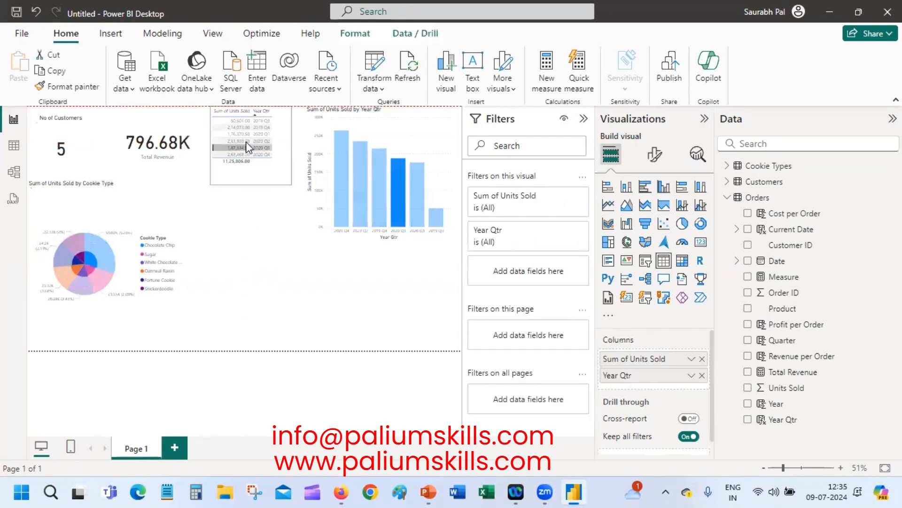
left_click_drag(352, 133, 260, 217)
left_click(429, 214)
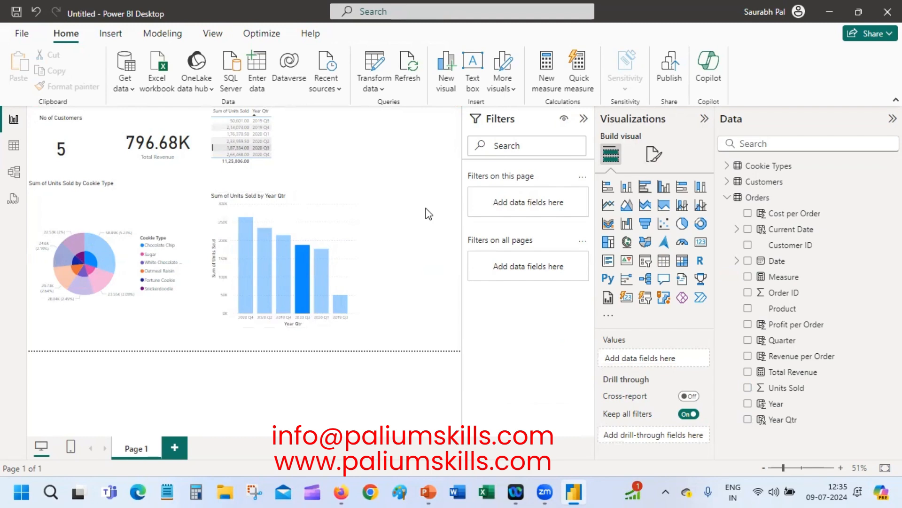
Step: Collapse the Visualizations, Filters and Data panes to enlarge the report page
left_click(705, 118)
left_click(677, 119)
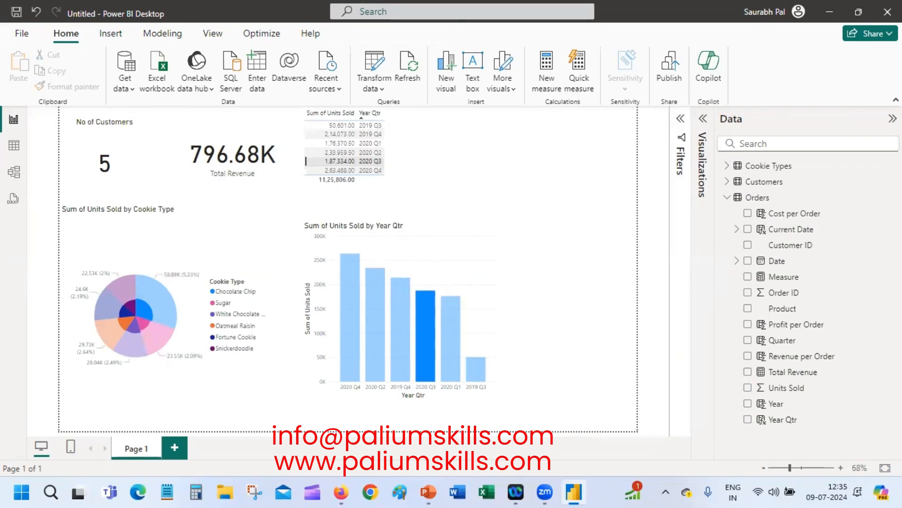
left_click(892, 119)
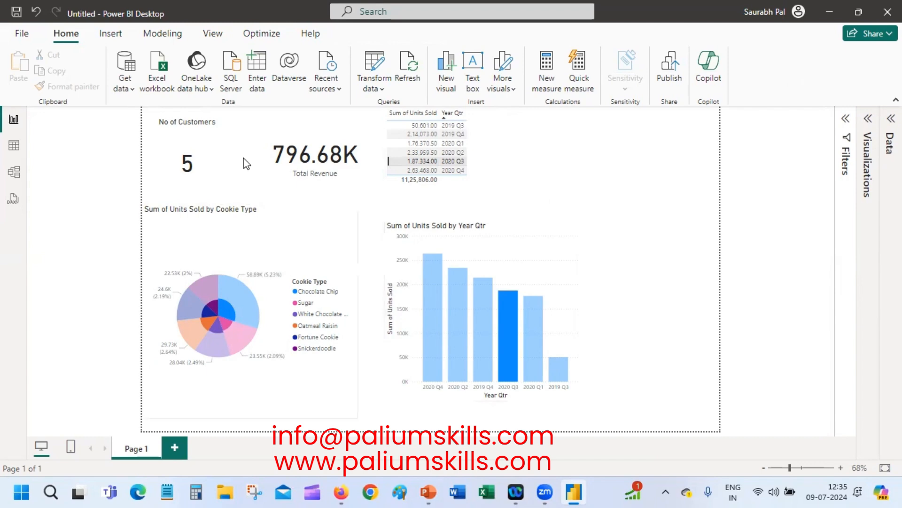
Step: Switch to the table view and examine the DAX formula of Measure in the Orders table
left_click(13, 147)
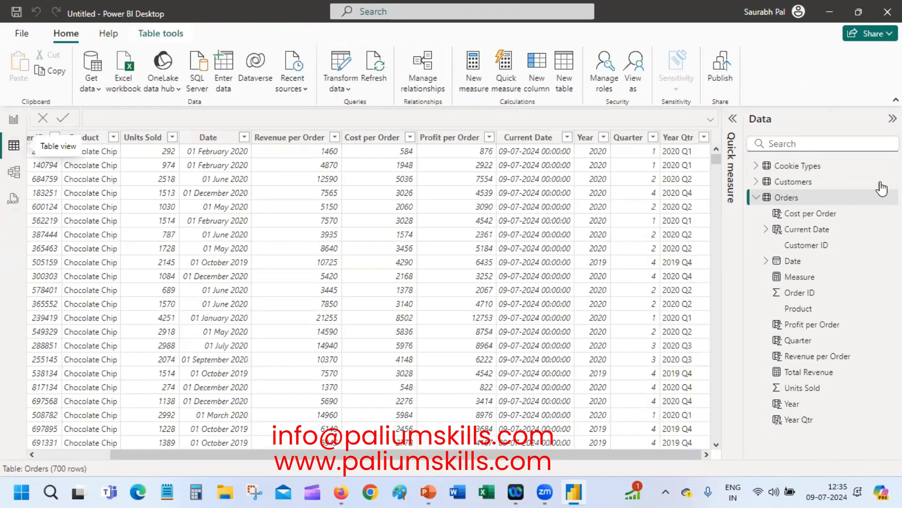
left_click(812, 279)
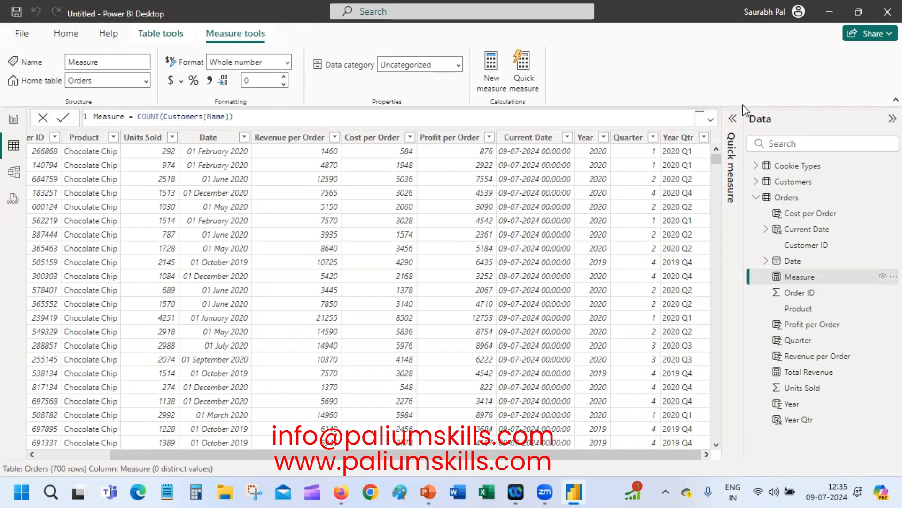
left_click(711, 123)
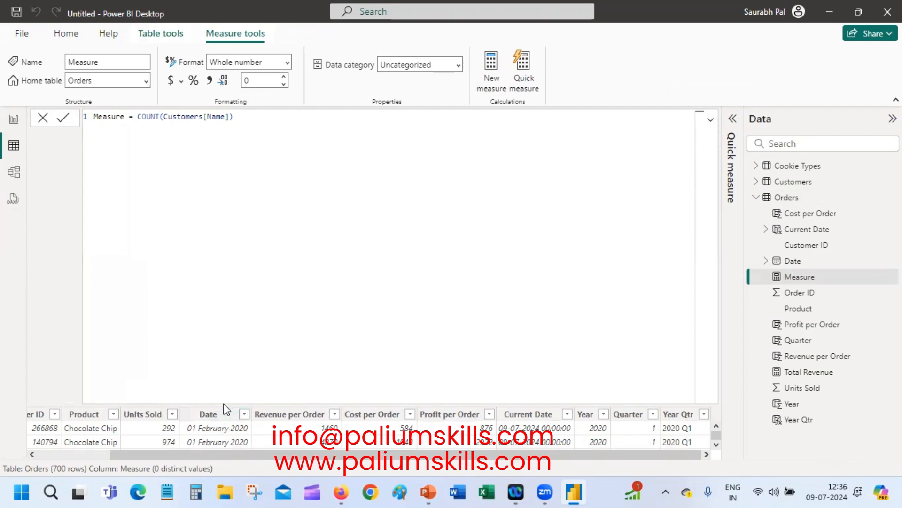
left_click(228, 387)
left_click(711, 121)
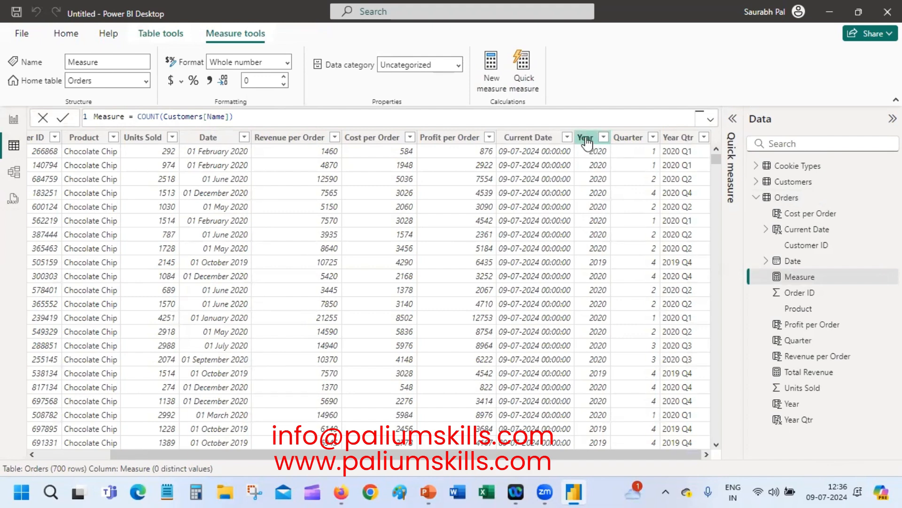
Step: Examine the formulas of the Current Date, Year and Quarter columns and the tools for the Orders table
left_click(539, 154)
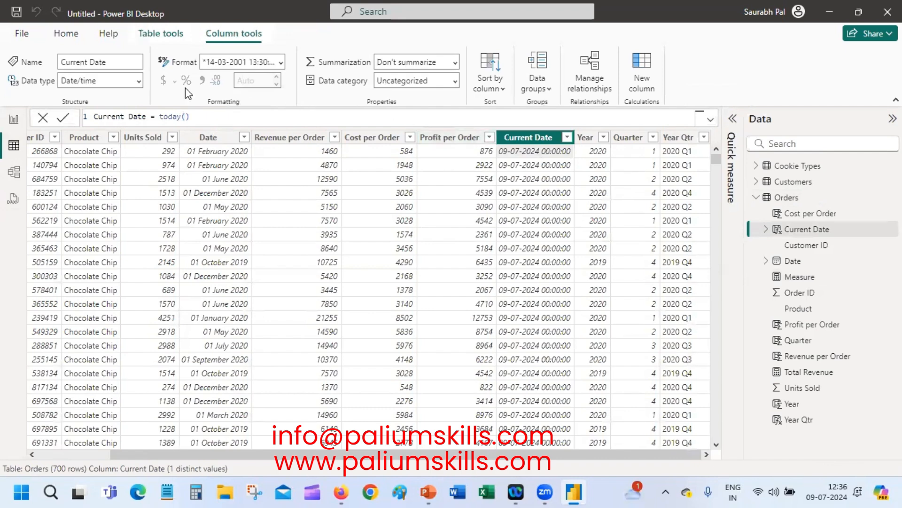
left_click(579, 153)
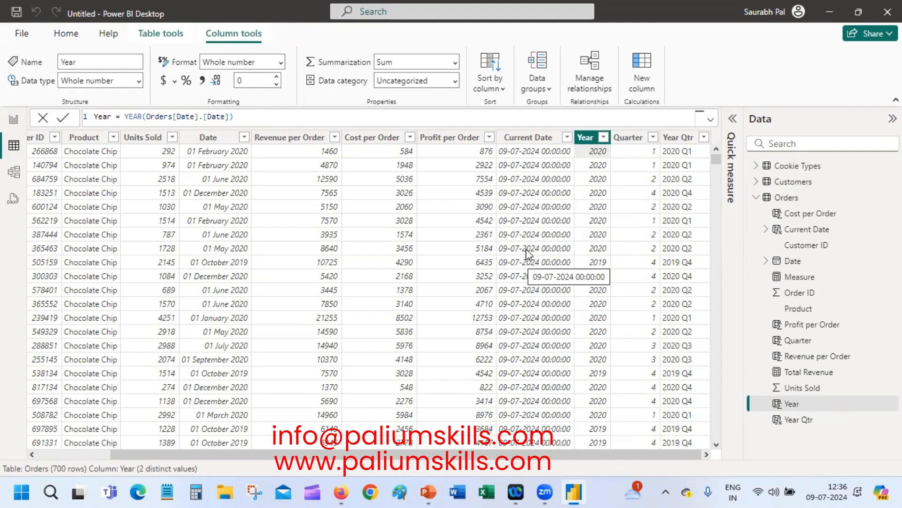
left_click(635, 154)
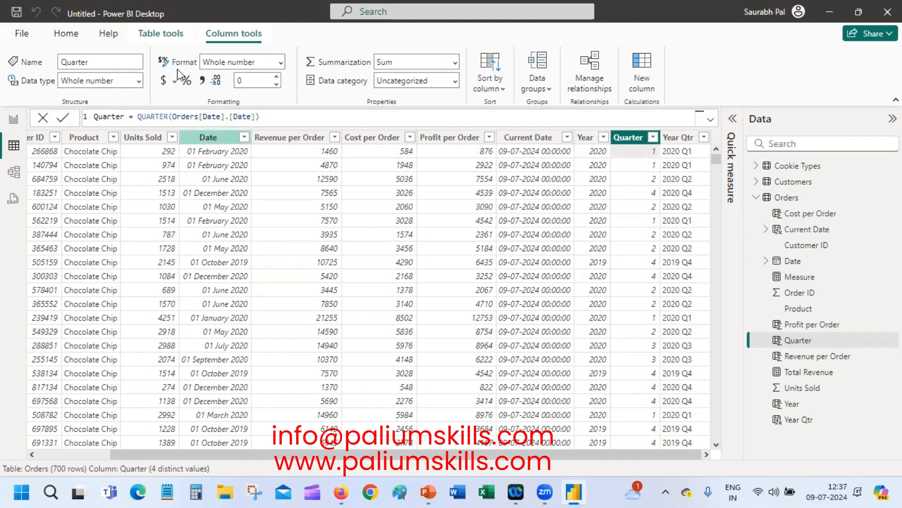
left_click(173, 39)
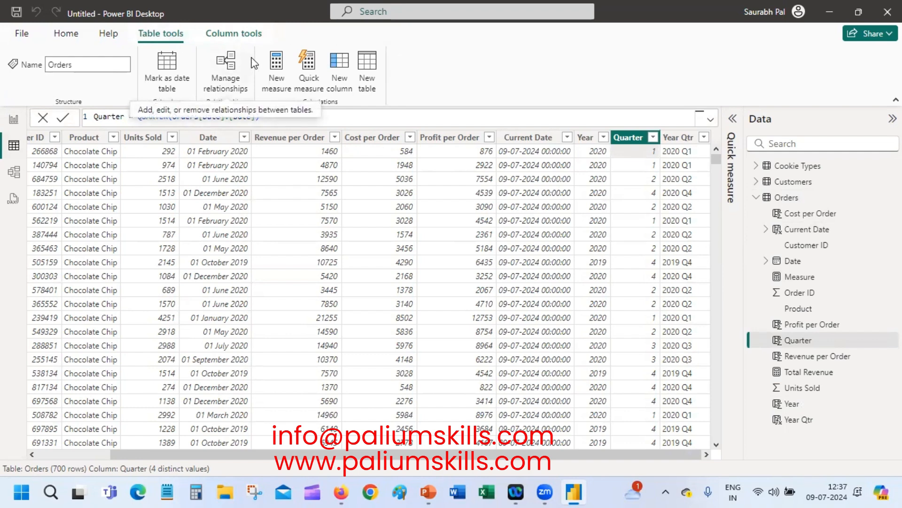
Step: Start a quick measure in the Orders table using Average per category, with Cookie Type from Cookie Types as a count base value
left_click(308, 61)
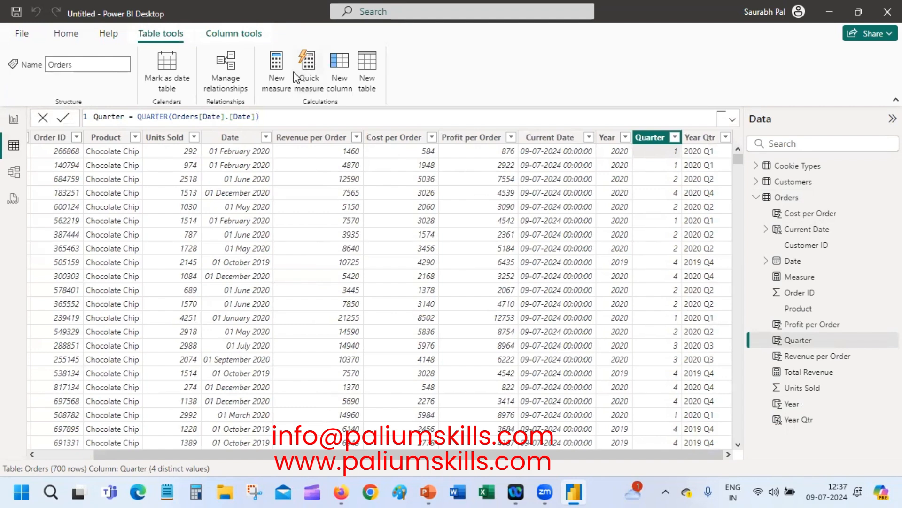
left_click(308, 70)
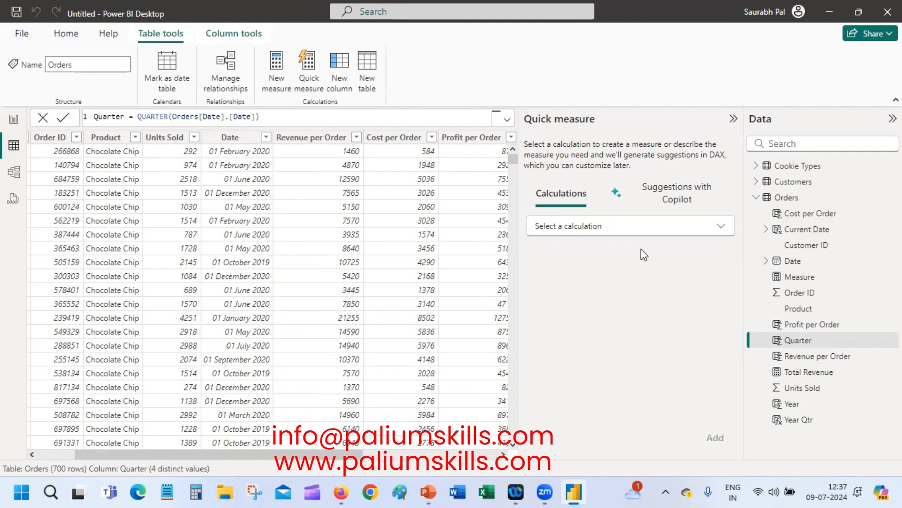
left_click(633, 224)
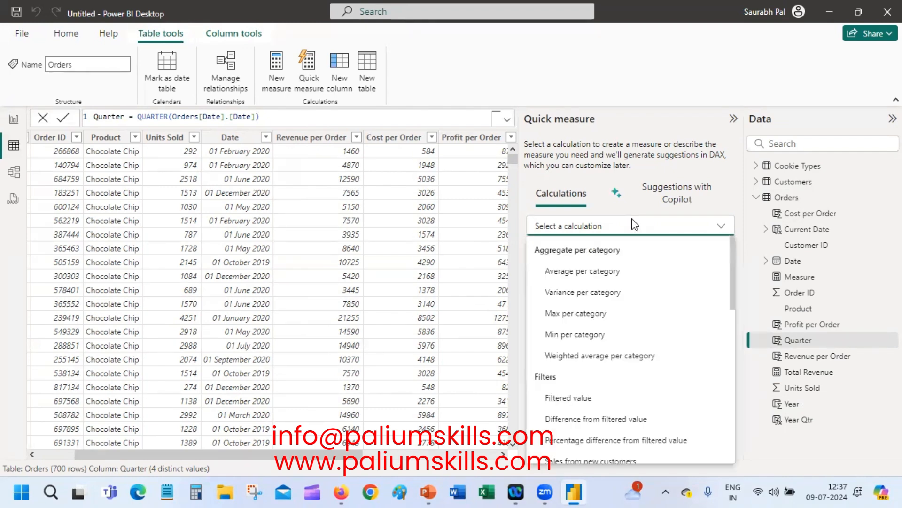
left_click(618, 273)
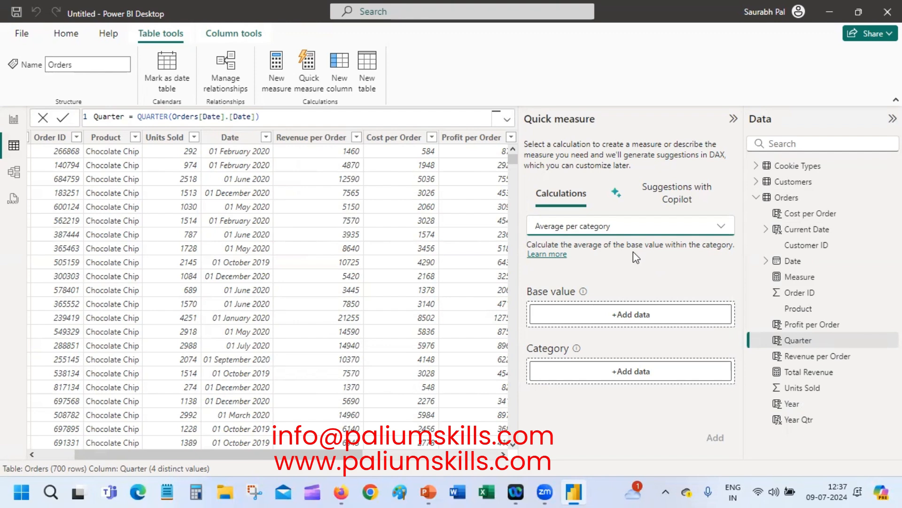
left_click(627, 309)
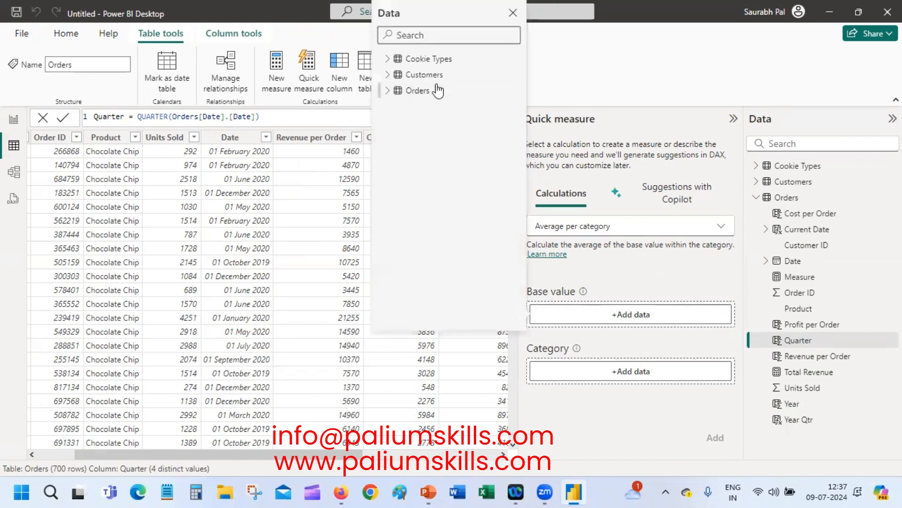
left_click(388, 58)
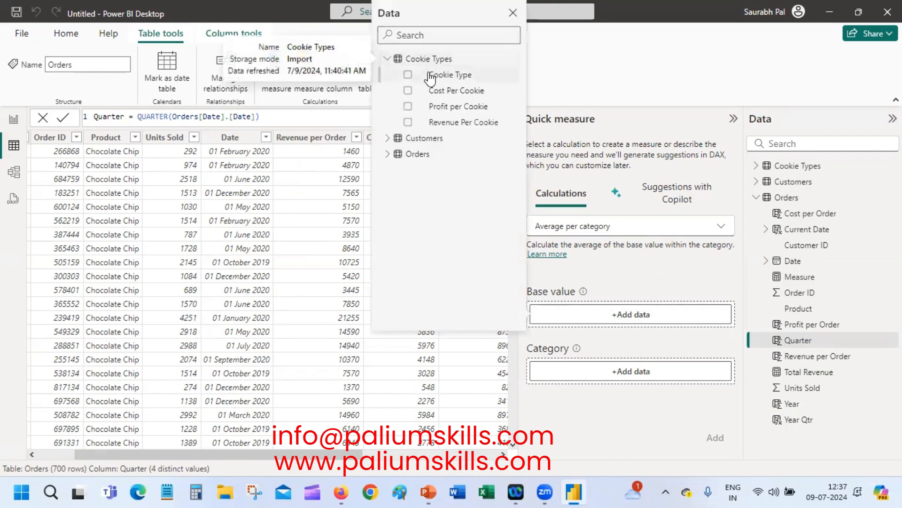
left_click(410, 76)
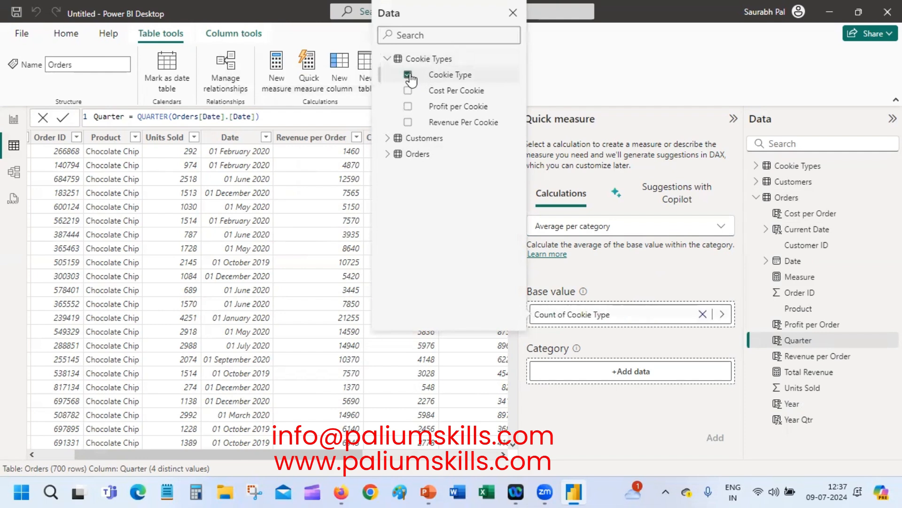
left_click(684, 97)
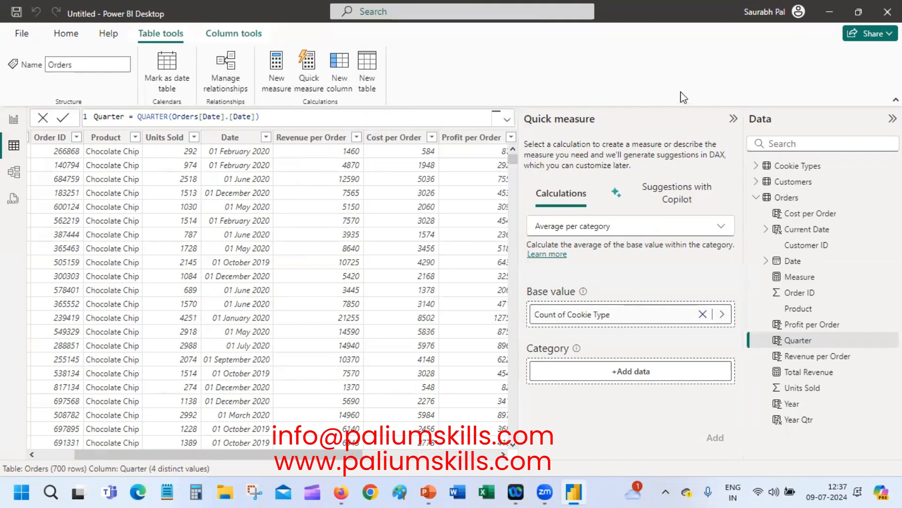
Step: Set the quick measure's category to Units Sold from the Orders table and add the measure
left_click(628, 371)
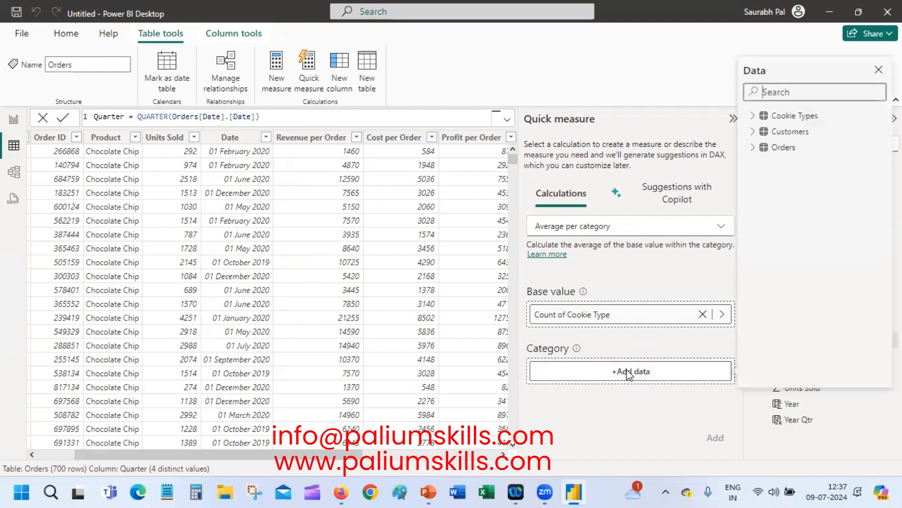
left_click(754, 147)
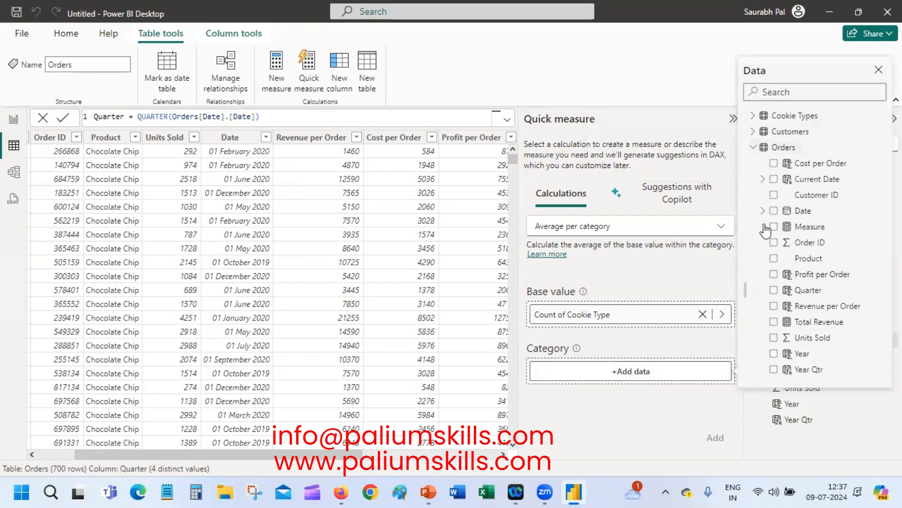
left_click(774, 338)
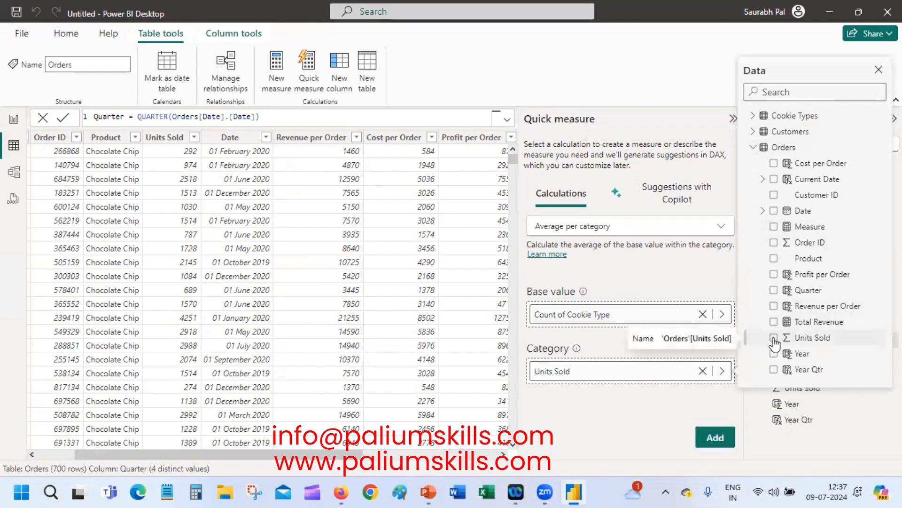
left_click(716, 439)
left_click(715, 435)
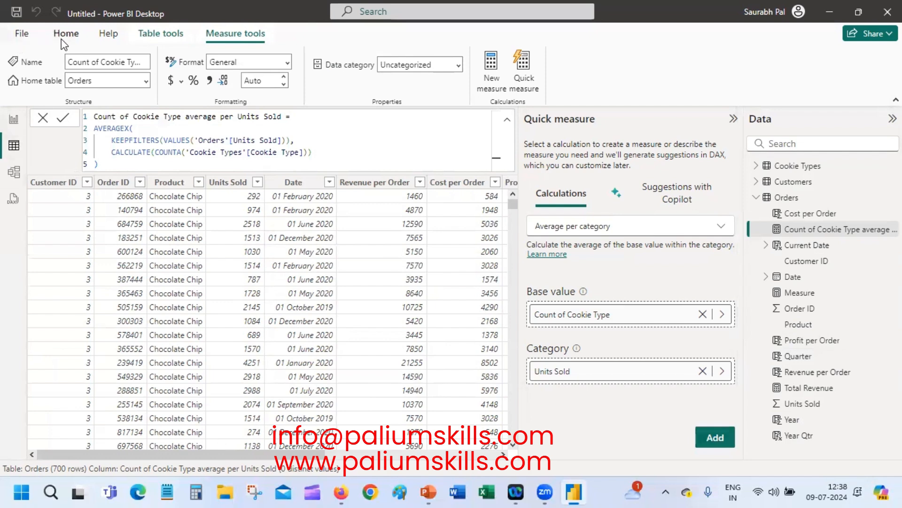
Step: In the report view, add a table visual showing the Count of Cookie Type average per Units Sold measure
left_click(15, 119)
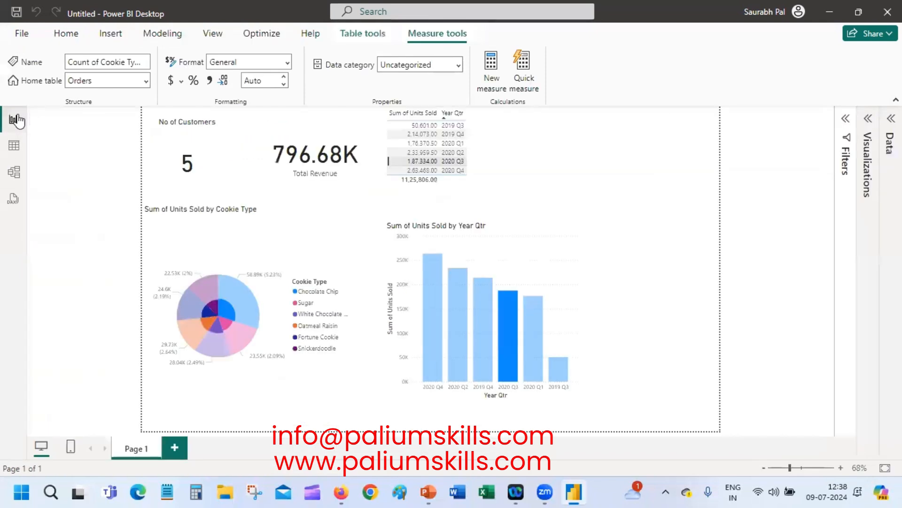
left_click(868, 118)
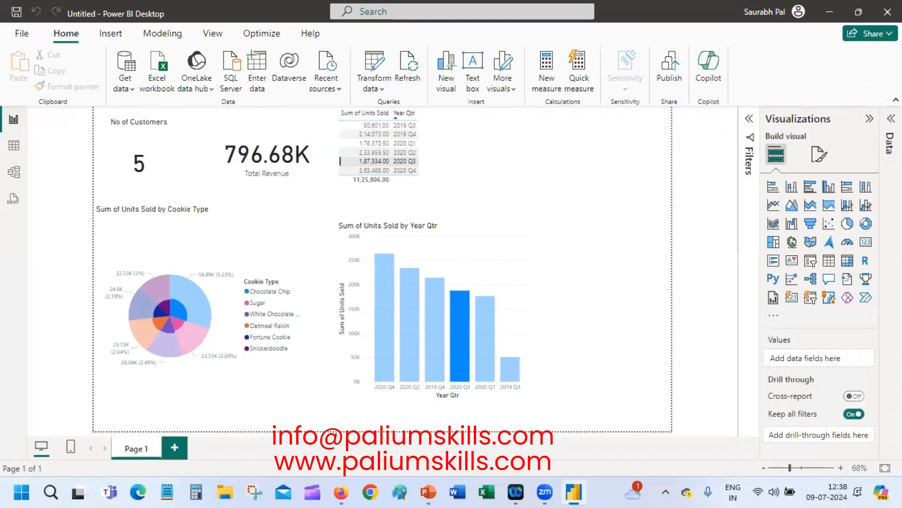
left_click(889, 277)
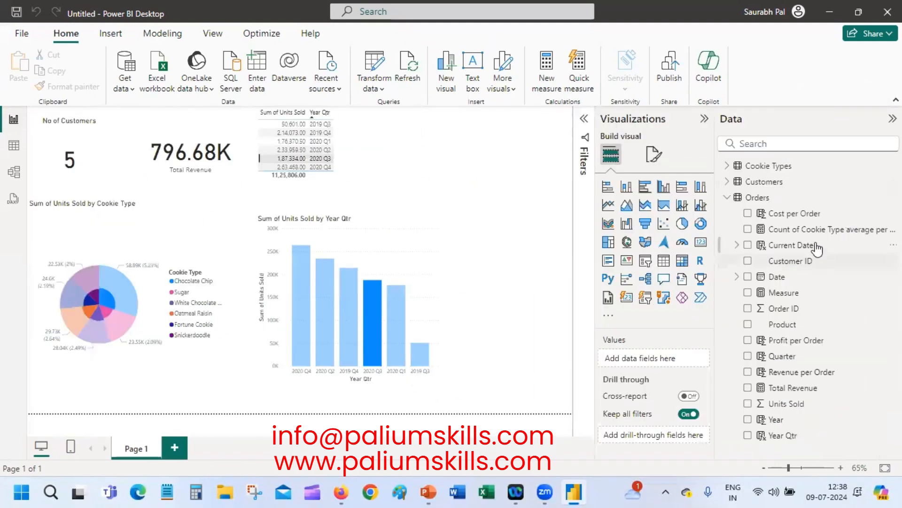
left_click_drag(764, 229, 764, 230)
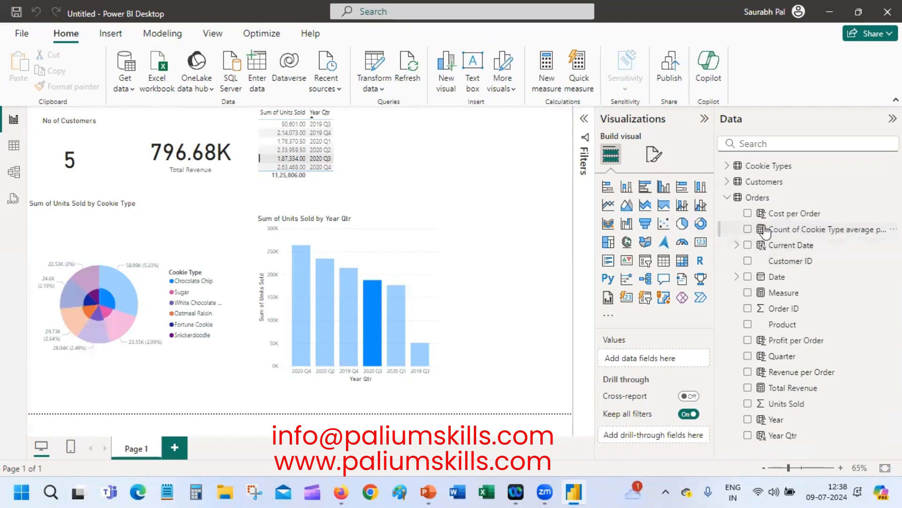
left_click(666, 260)
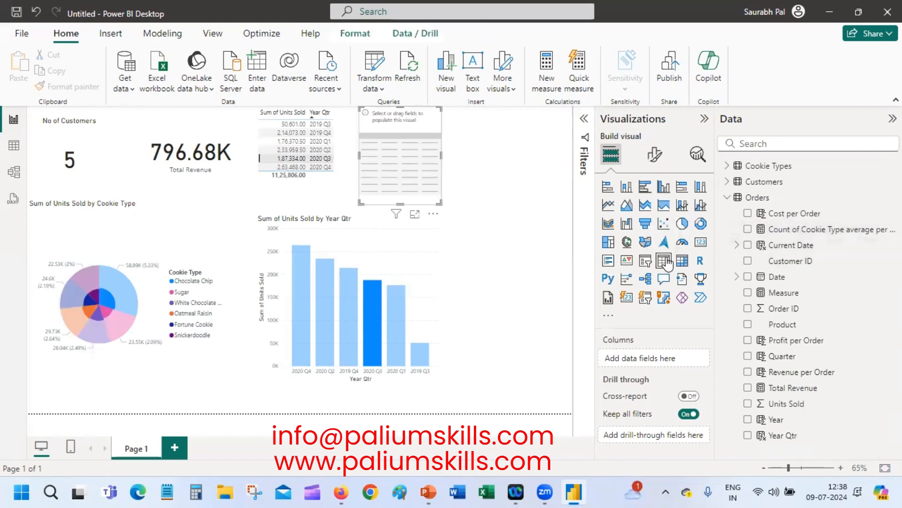
left_click(748, 229)
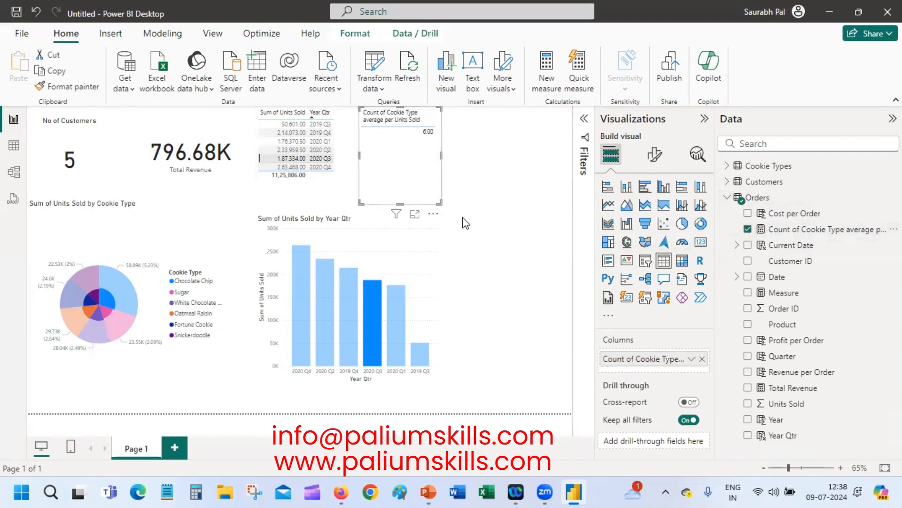
left_click(445, 201)
left_click(419, 207)
Step: Return to the table view, clear the quick measure's base value and choose Cookie Type from Cookie Types again
left_click(14, 144)
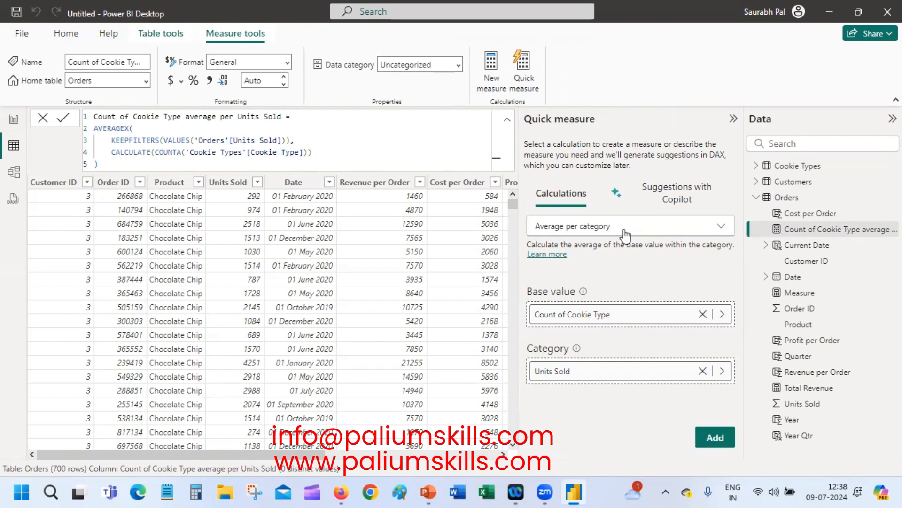
left_click(703, 314)
left_click(662, 315)
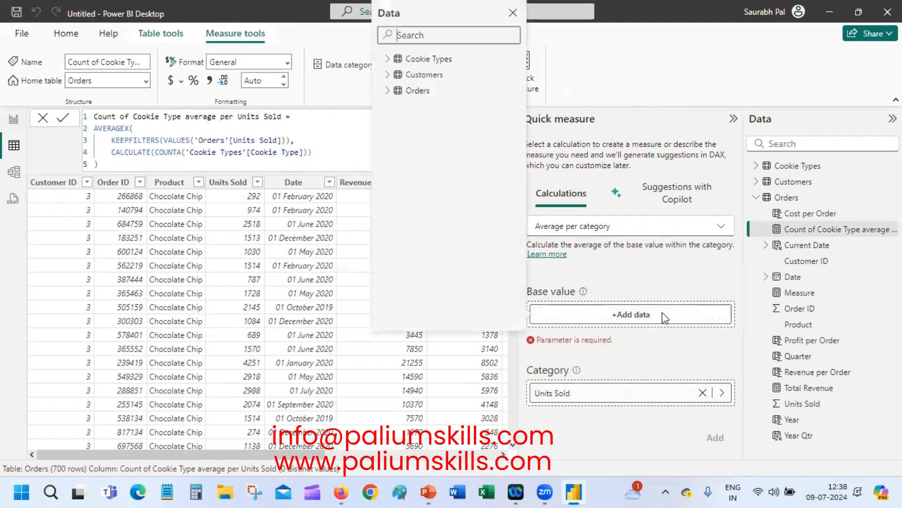
left_click(388, 59)
left_click(408, 75)
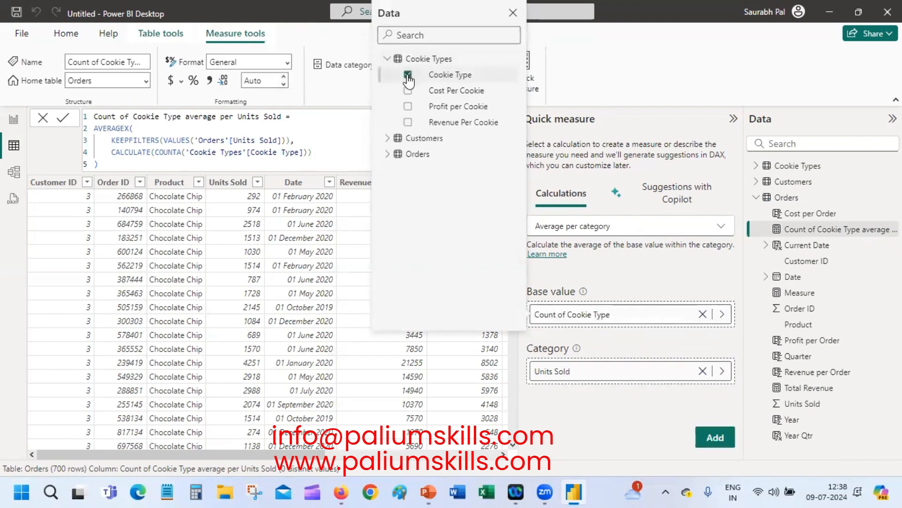
left_click(513, 14)
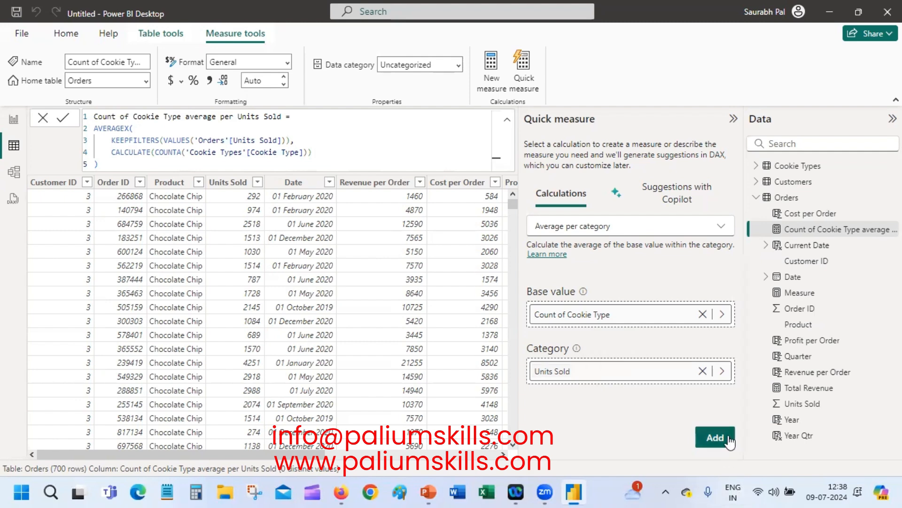
Step: Collapse the Quick measure pane and examine the full DAX formula of the Count of Cookie Type average per Units Sold measure
left_click(303, 239)
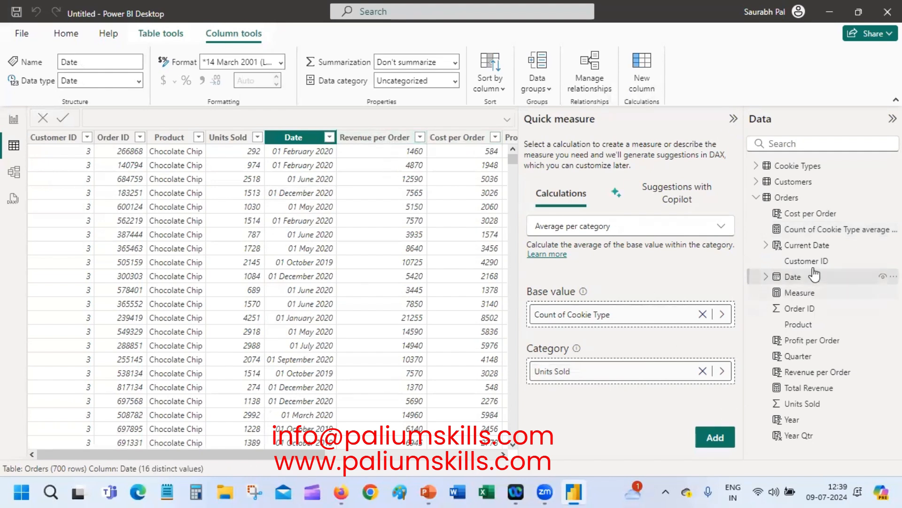
left_click(818, 230)
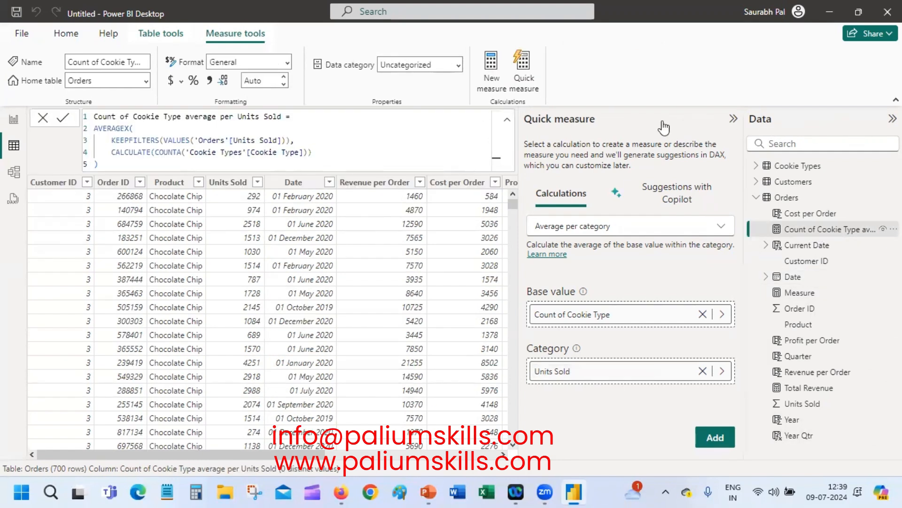
left_click(734, 118)
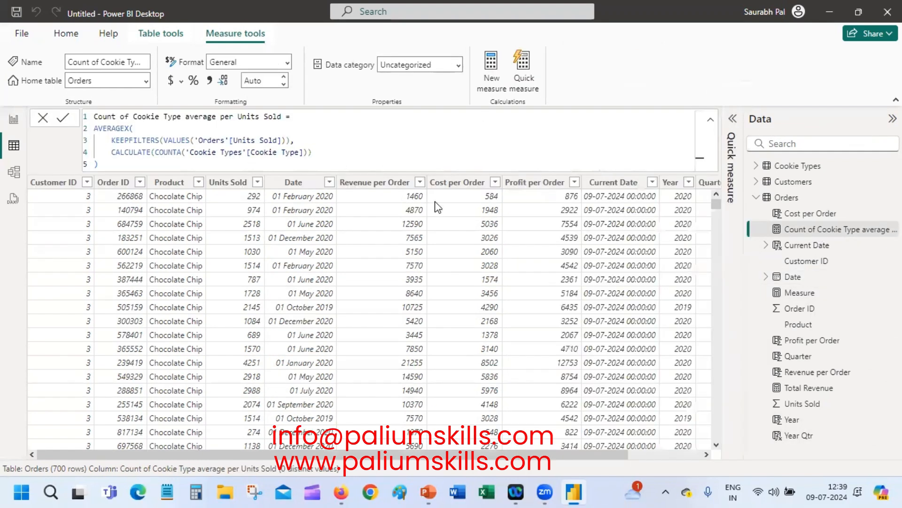
left_click(709, 124)
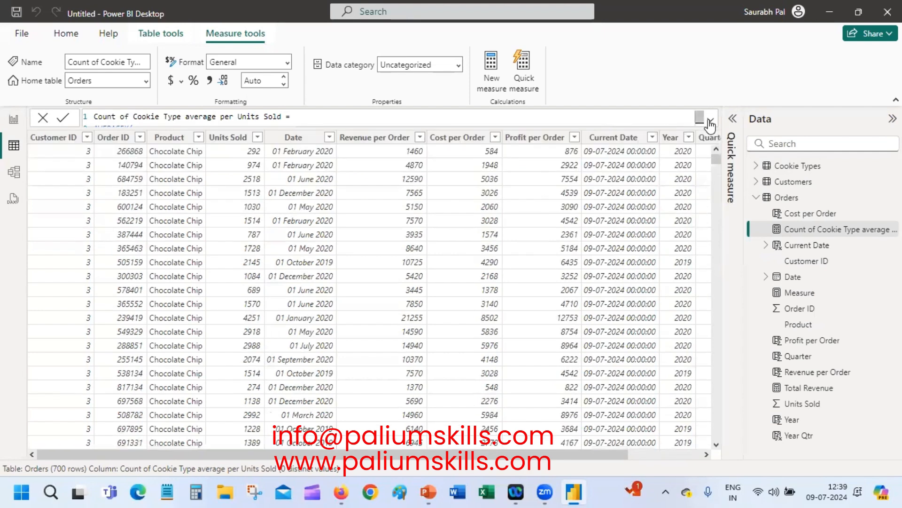
left_click(709, 121)
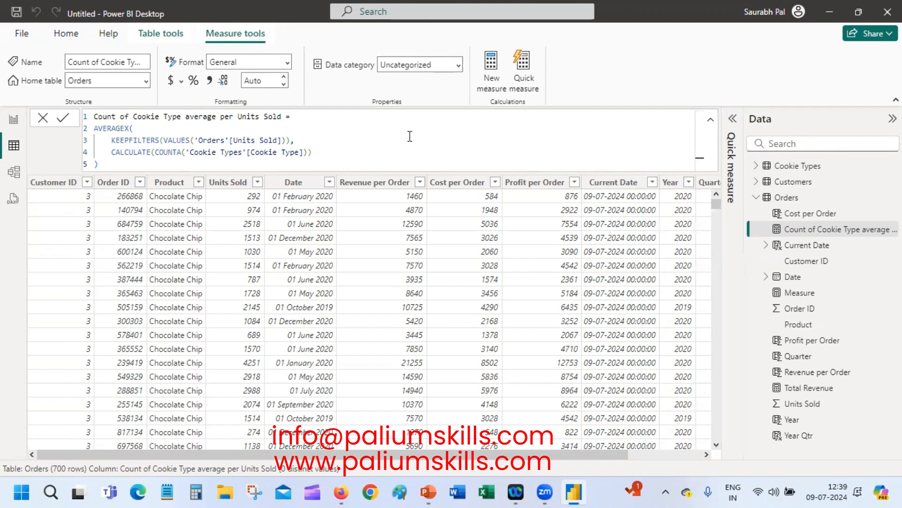
left_click(447, 239)
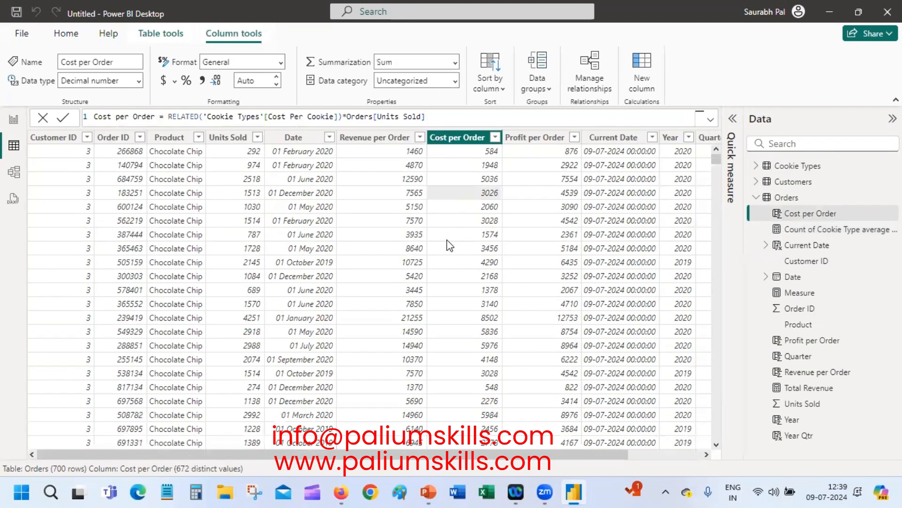
left_click(837, 229)
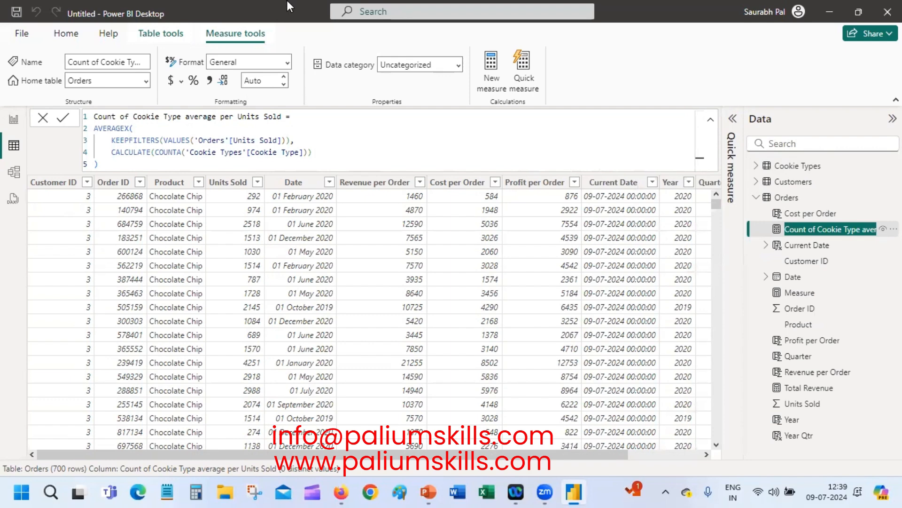